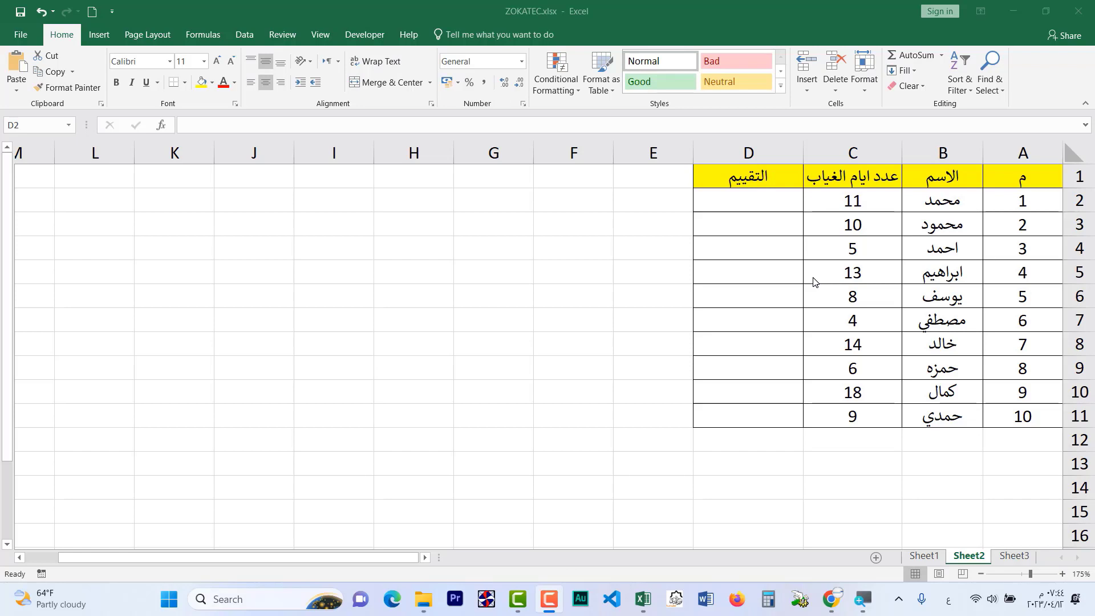
# Step: In D2, start an =IF formula, fixing the keyboard language, and open Function Arguments
pyautogui.click(743, 204)
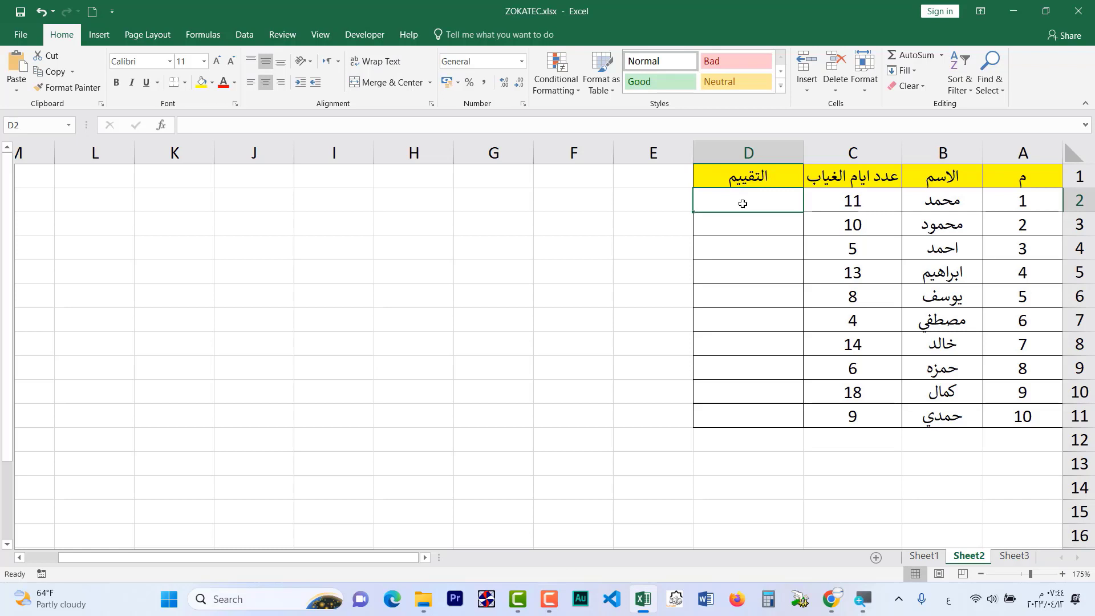
pyautogui.write('=')
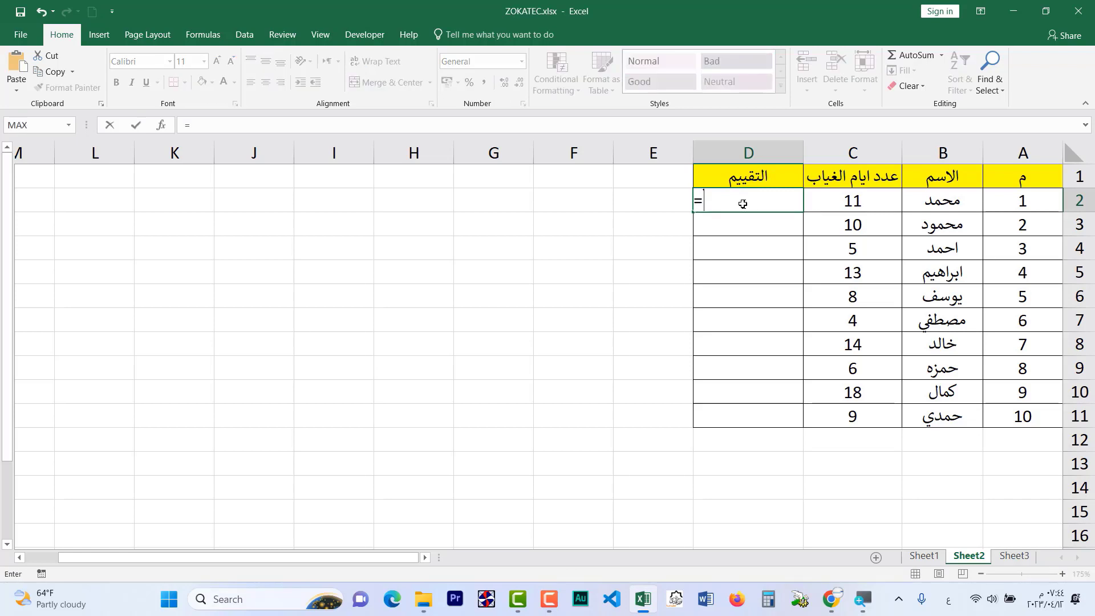
pyautogui.write('هب')
pyautogui.press('BackSpace')
pyautogui.press('BackSpace')
pyautogui.hotkey('alt', 'shift')
pyautogui.write('if')
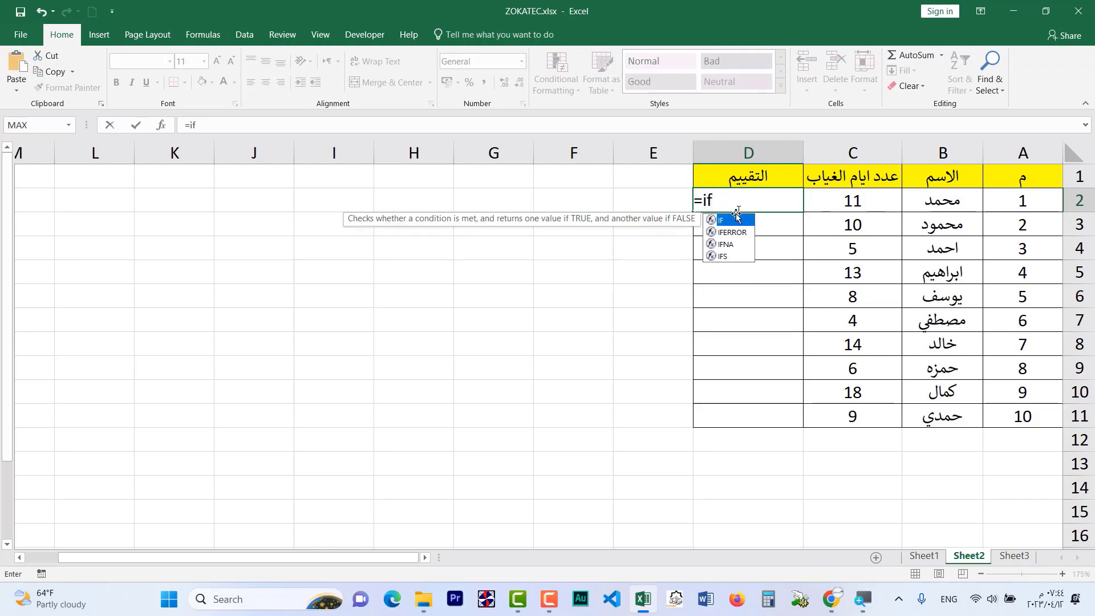
pyautogui.doubleClick(732, 223)
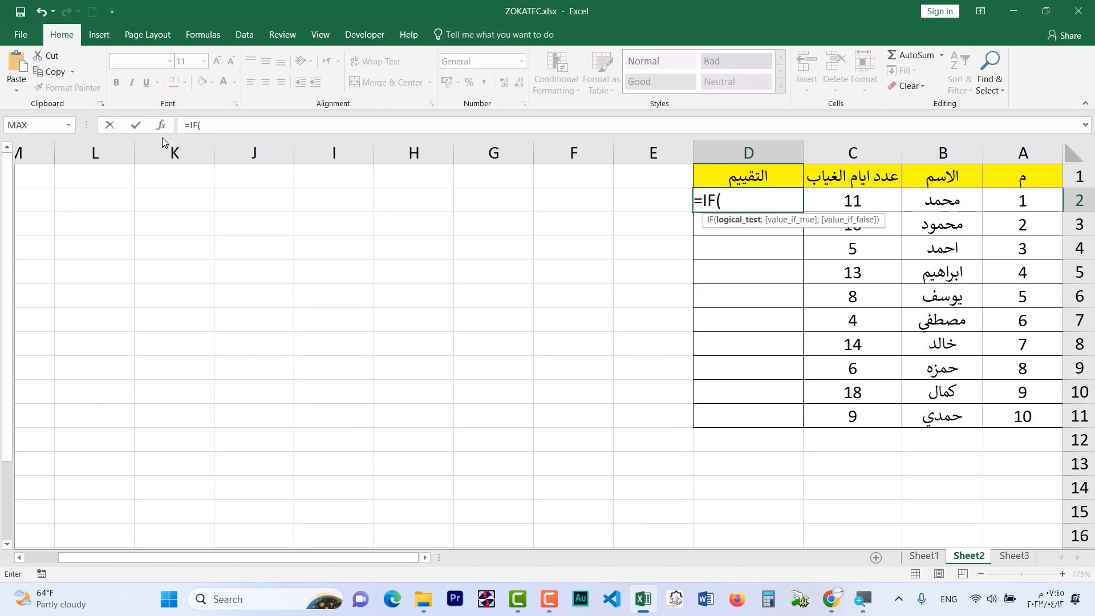
pyautogui.click(161, 127)
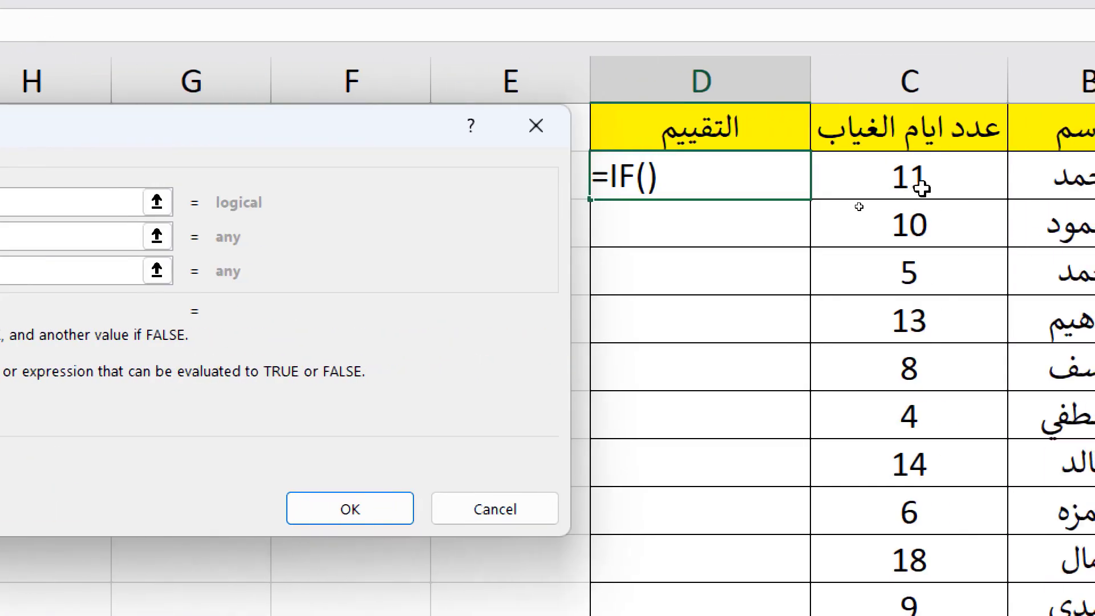
# Step: Set the IF condition to C2<=10
pyautogui.click(922, 189)
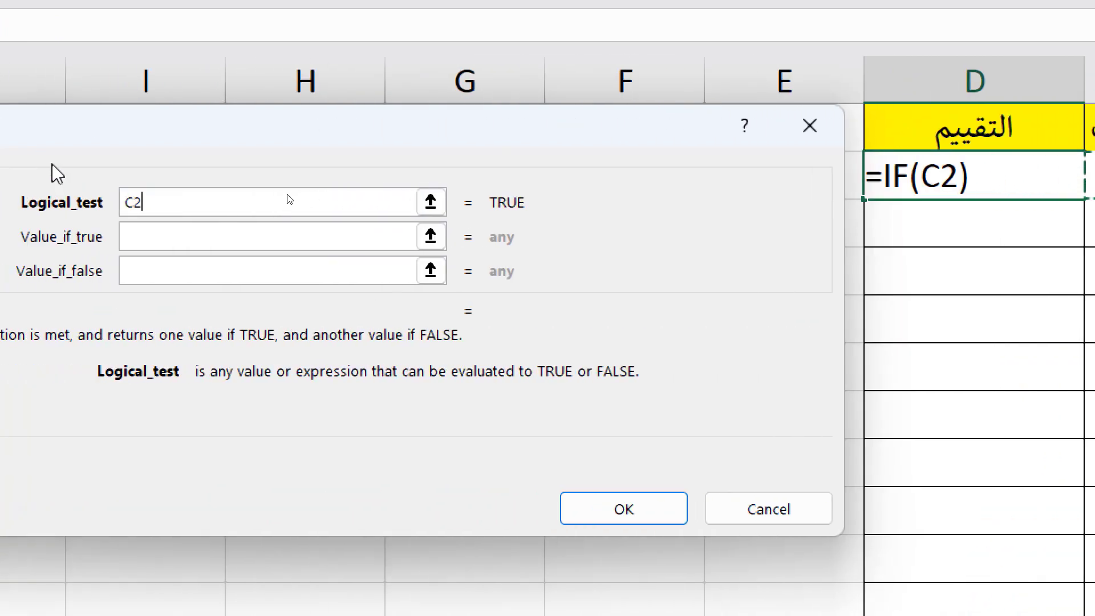
pyautogui.write('<')
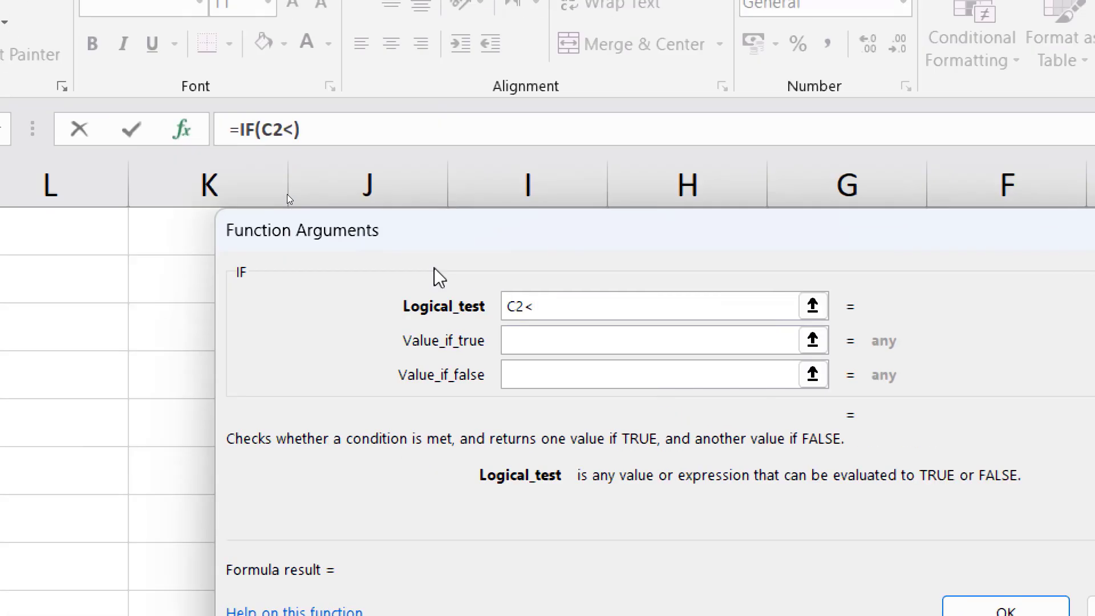
pyautogui.write('=1')
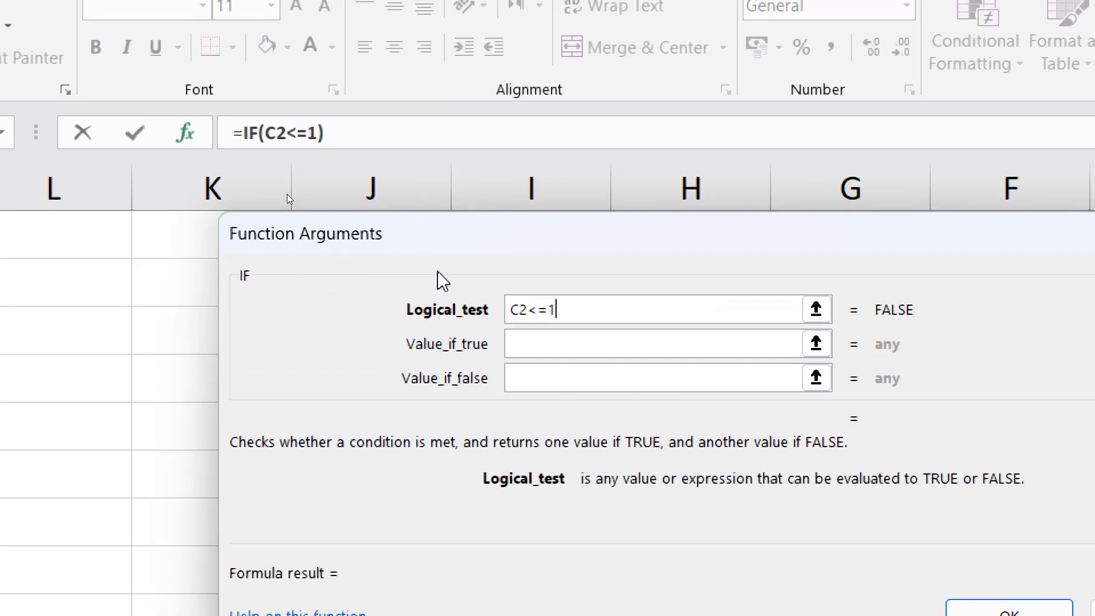
pyautogui.write('0')
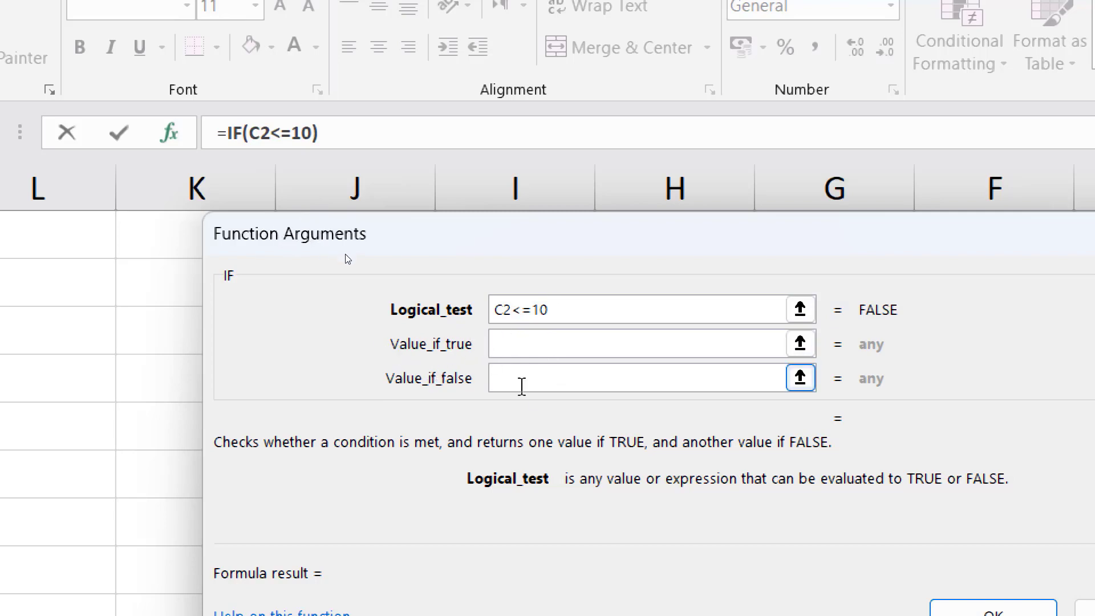
pyautogui.click(533, 341)
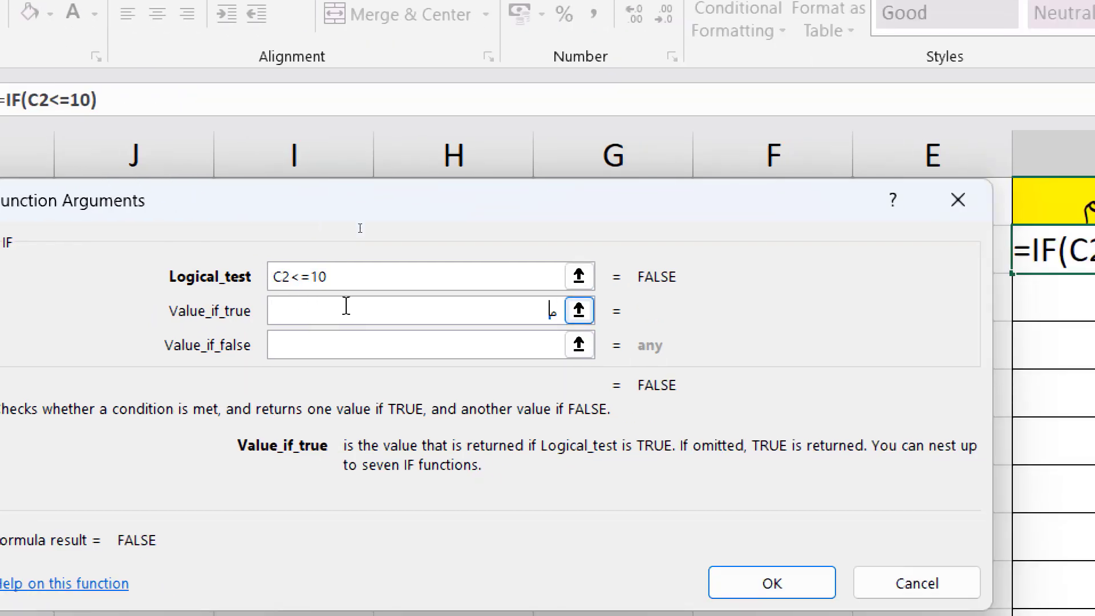
# Step: Enter ملتزم as the true result and غير ملتزم as the false result
pyautogui.write('م')
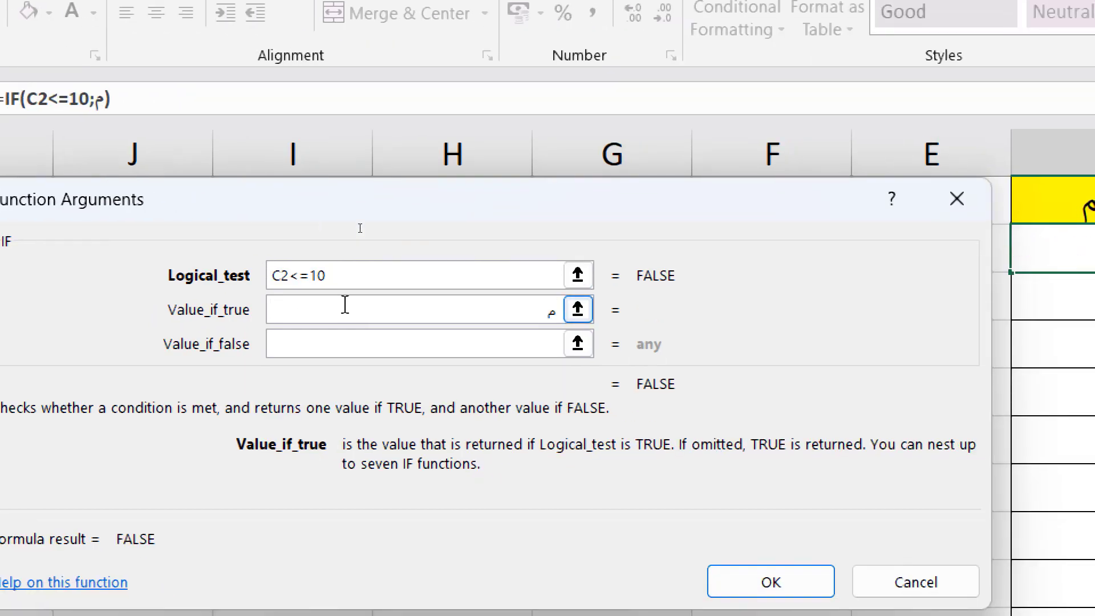
pyautogui.write('لتزم')
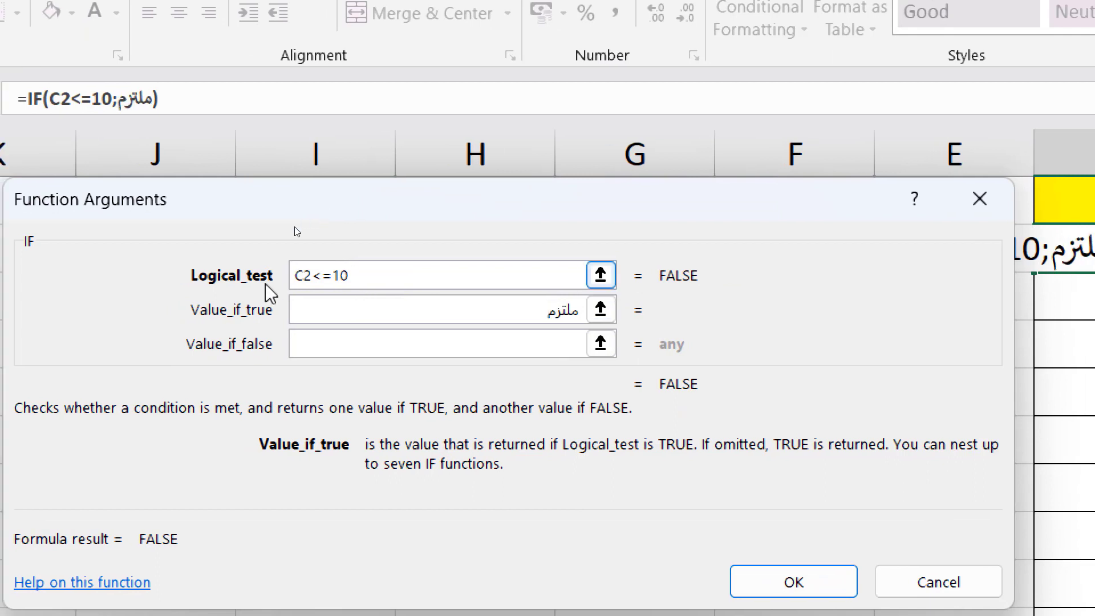
pyautogui.click(334, 343)
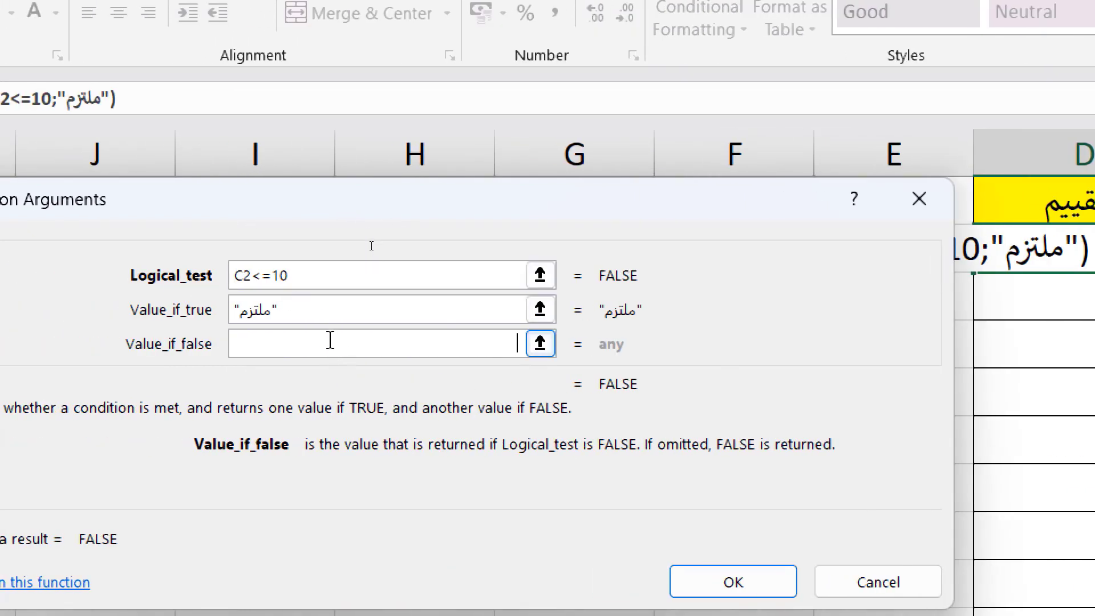
pyautogui.write('غي')
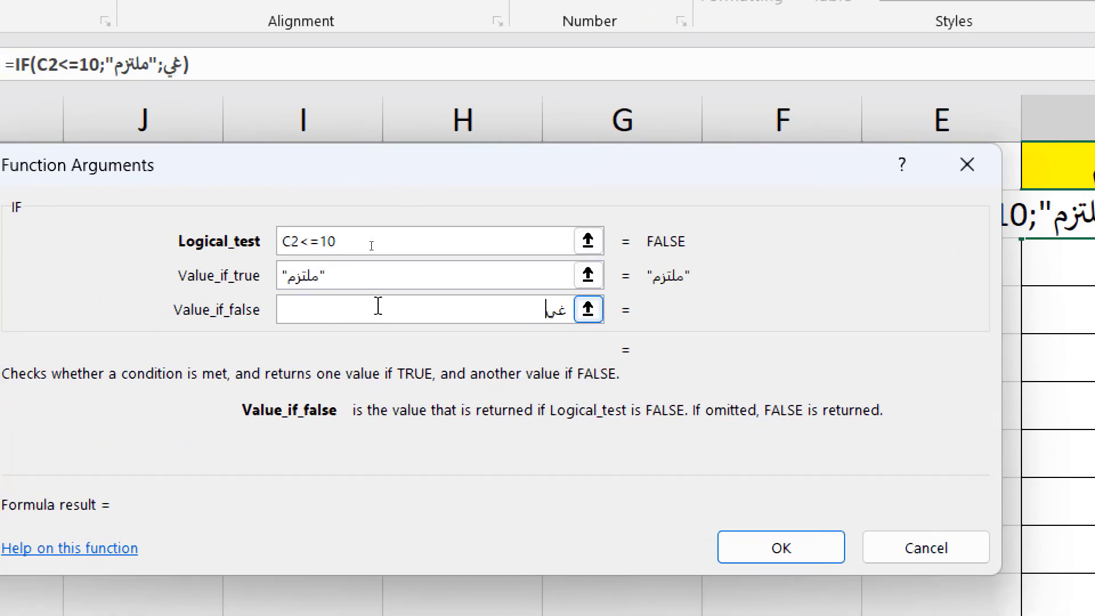
pyautogui.write('ر ملتزم')
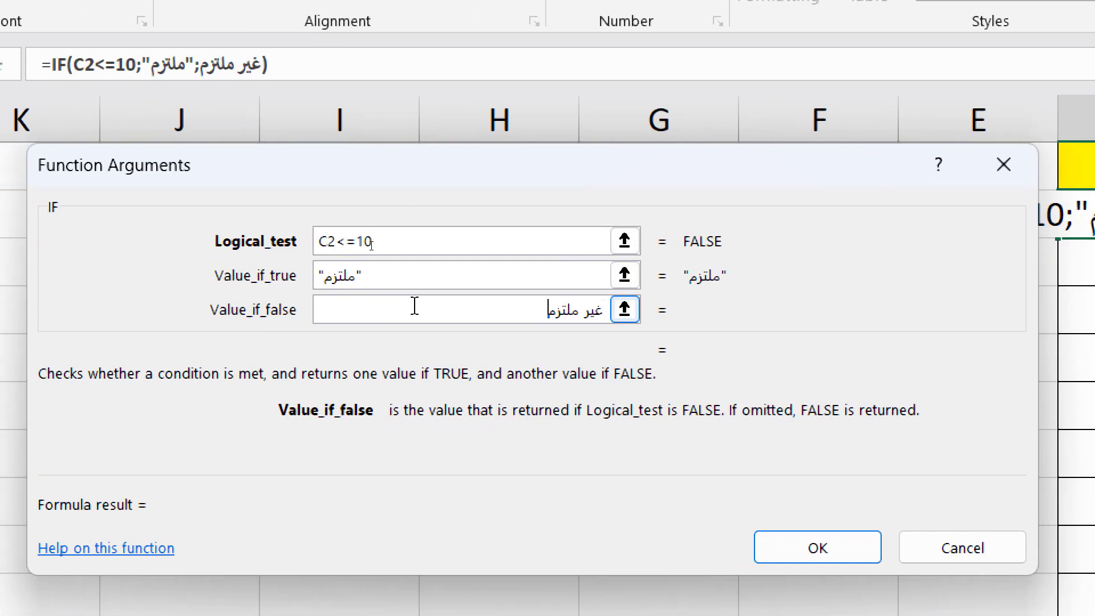
pyautogui.click(570, 241)
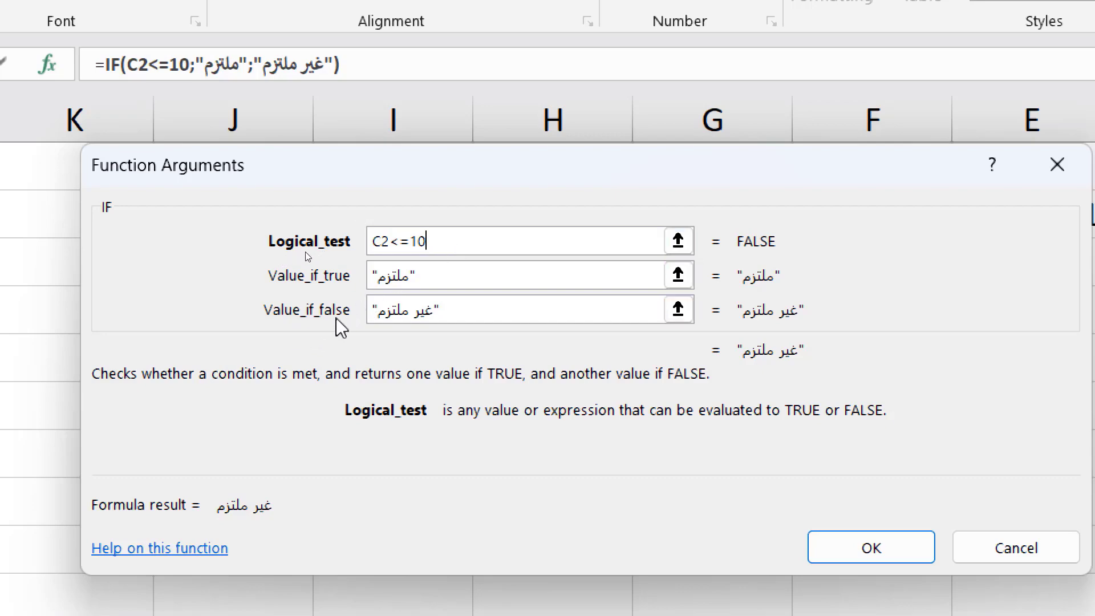
pyautogui.click(445, 311)
pyautogui.moveTo(444, 311); pyautogui.dragTo(372, 311)
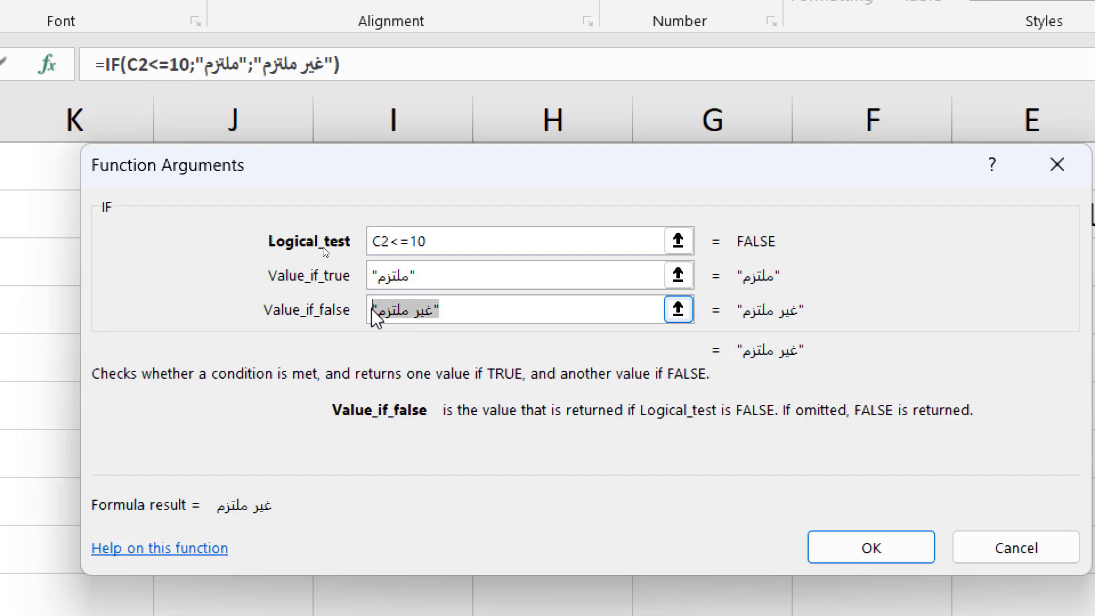
# Step: Insert =IF(C2<=10;"ملتزم";"غير ملتزم") into D2, then change C2 to 8 to get ملتزم
pyautogui.click(821, 547)
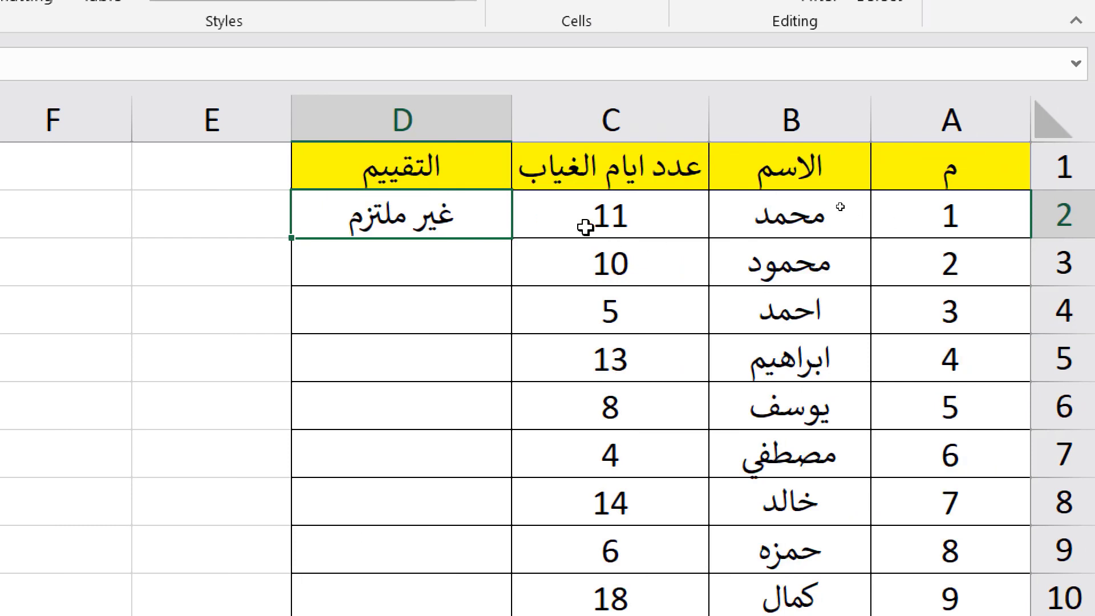
pyautogui.click(578, 222)
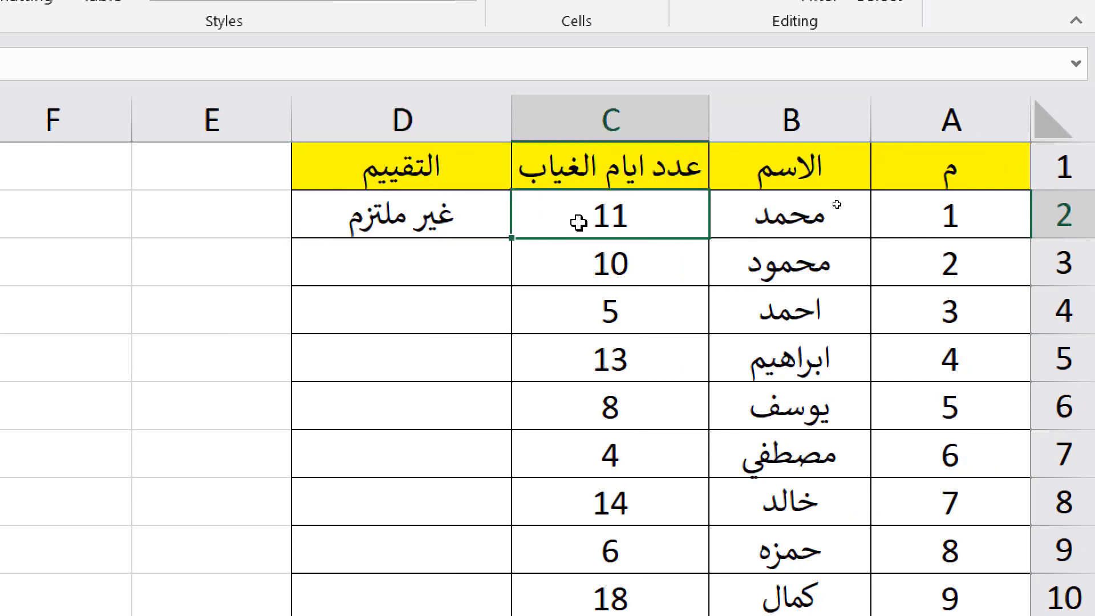
pyautogui.write('8')
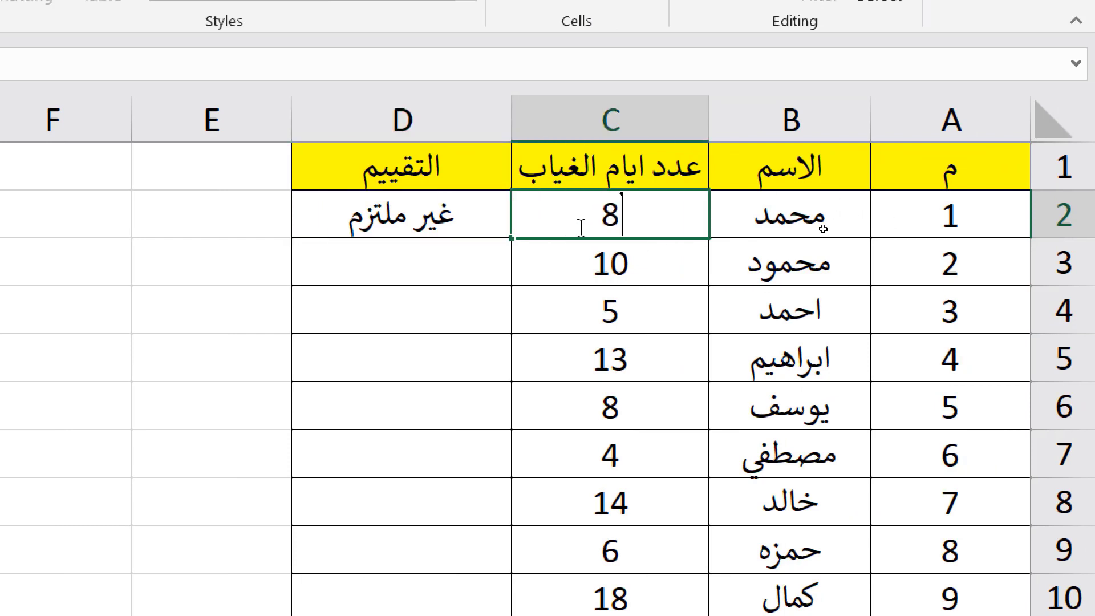
pyautogui.press('Return')
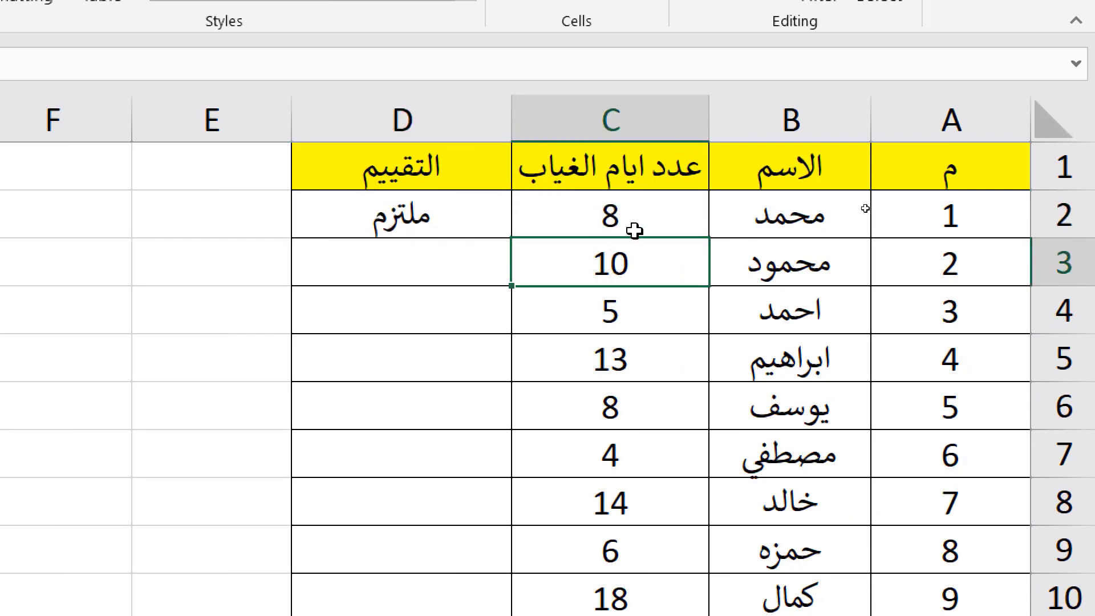
pyautogui.click(632, 225)
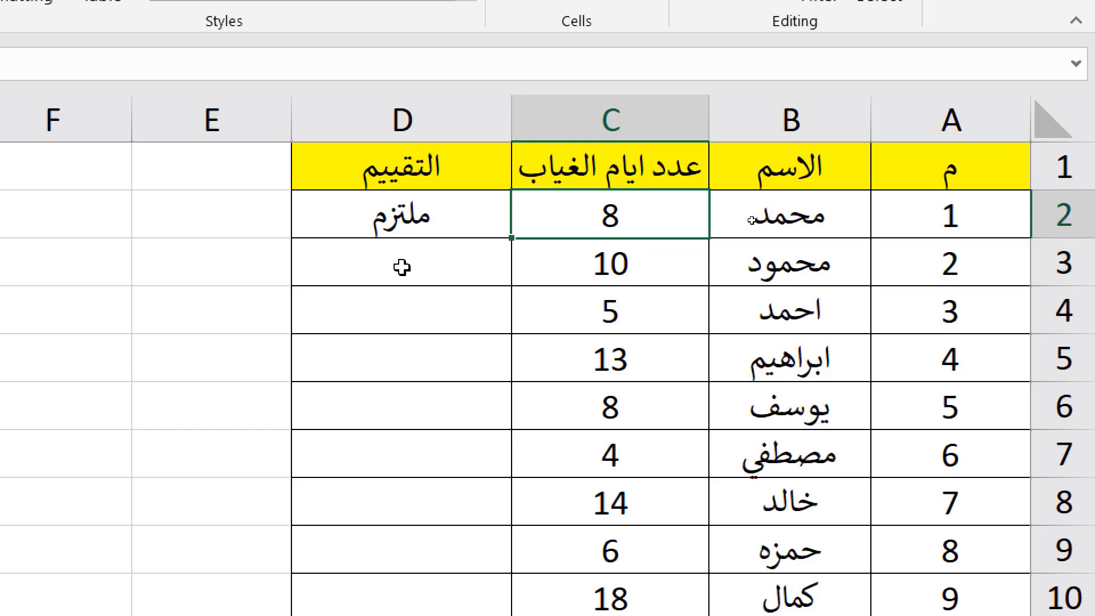
pyautogui.click(422, 214)
pyautogui.doubleClick(425, 215)
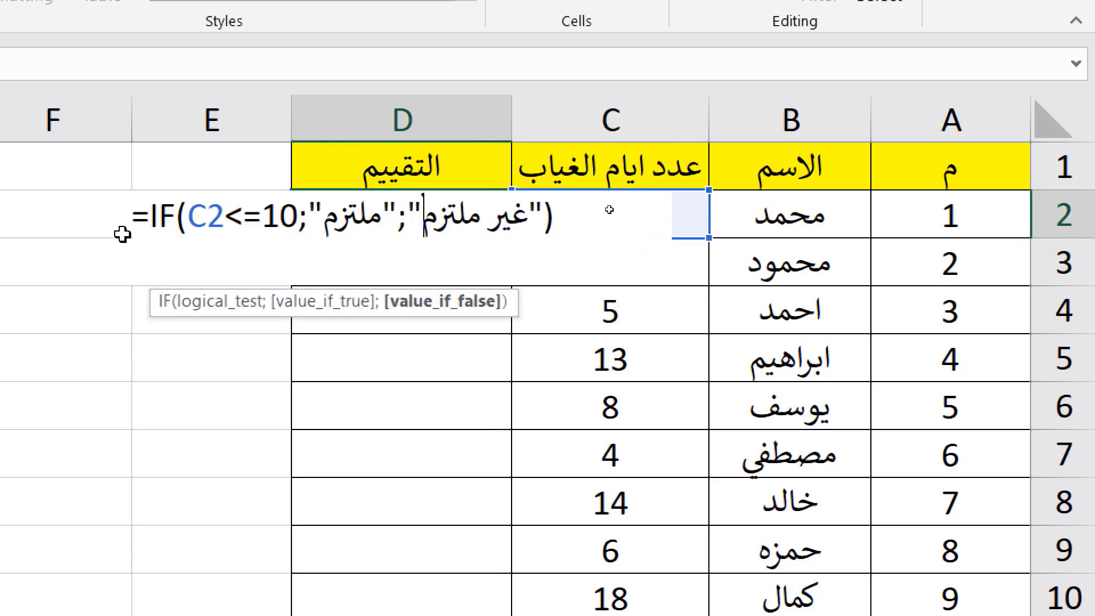
pyautogui.click(219, 302)
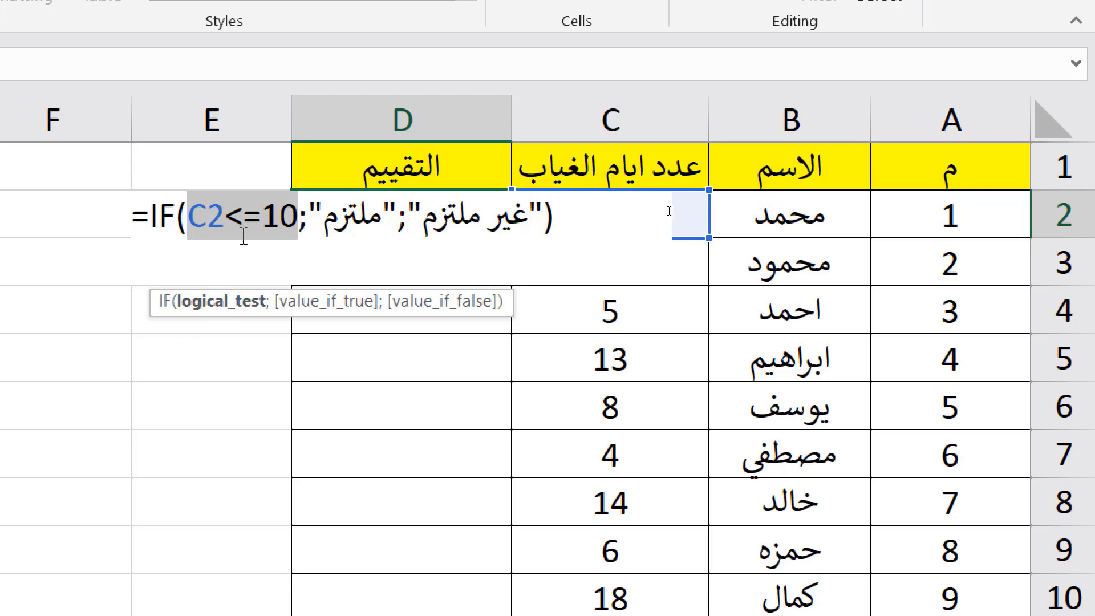
pyautogui.click(320, 307)
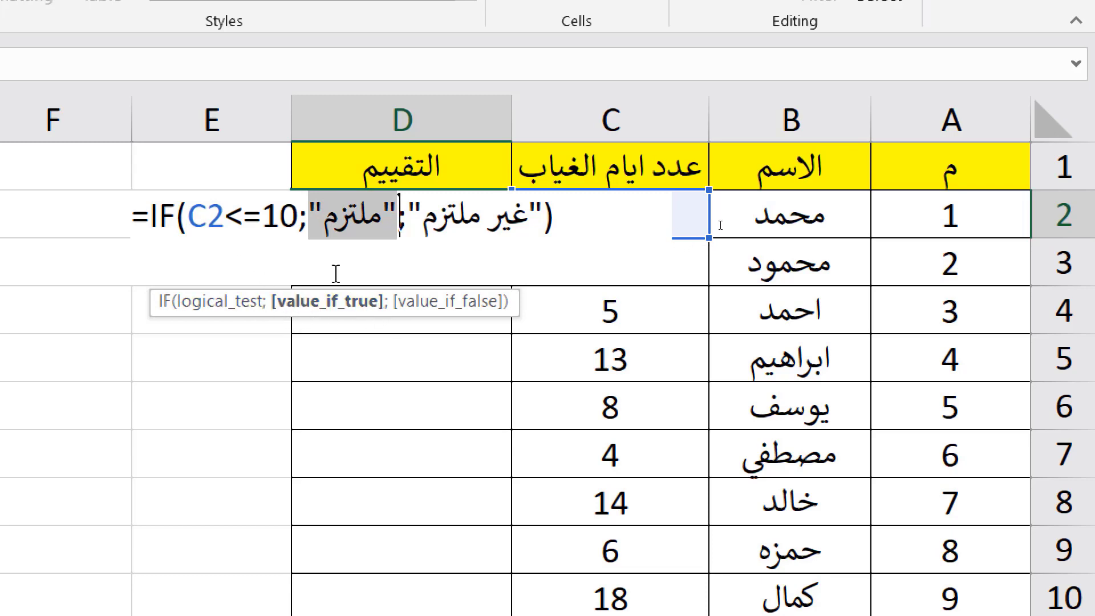
pyautogui.click(435, 311)
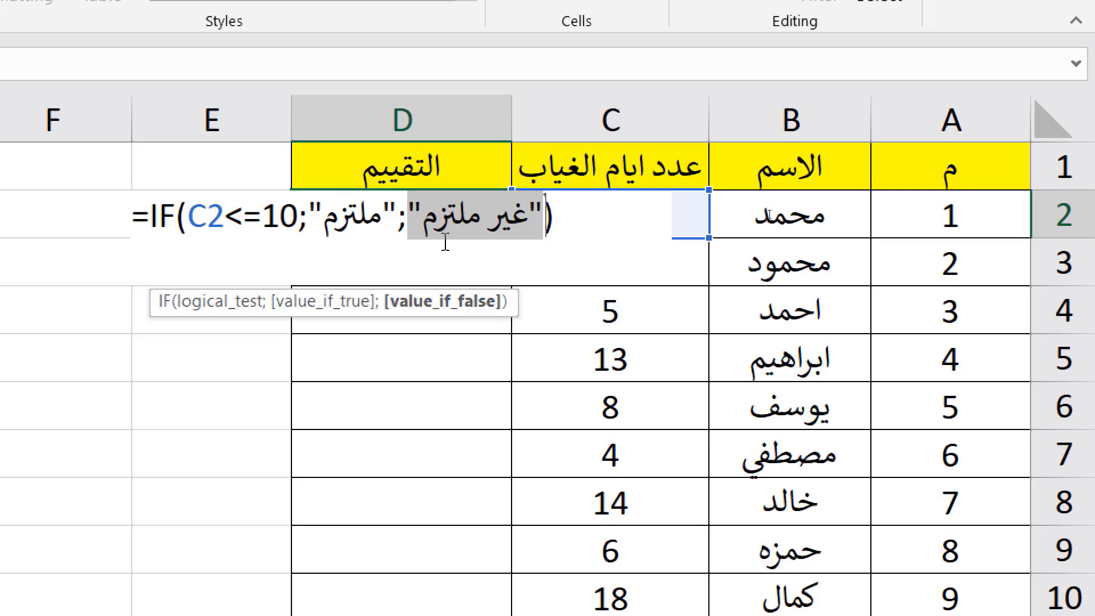
pyautogui.hotkey('ctrl', 'Return')
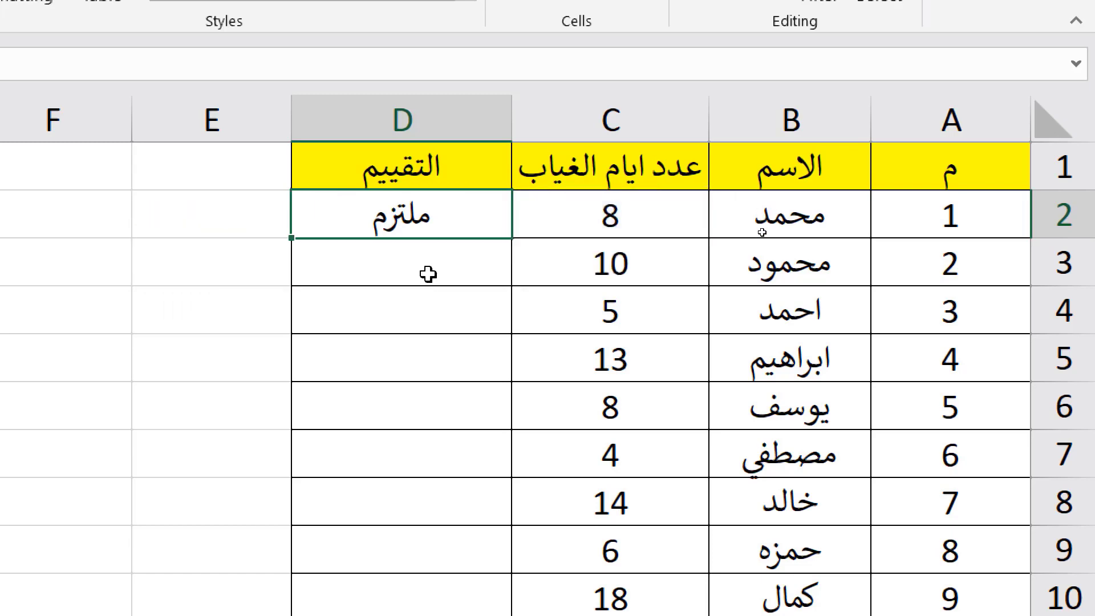
# Step: Fill the D2 evaluation formula down through row 11
pyautogui.scroll(-1, 419, 273)
pyautogui.scroll(1, 411, 267)
pyautogui.keyDown('ctrl'); pyautogui.scroll(-1, 404, 314); pyautogui.keyUp('ctrl')
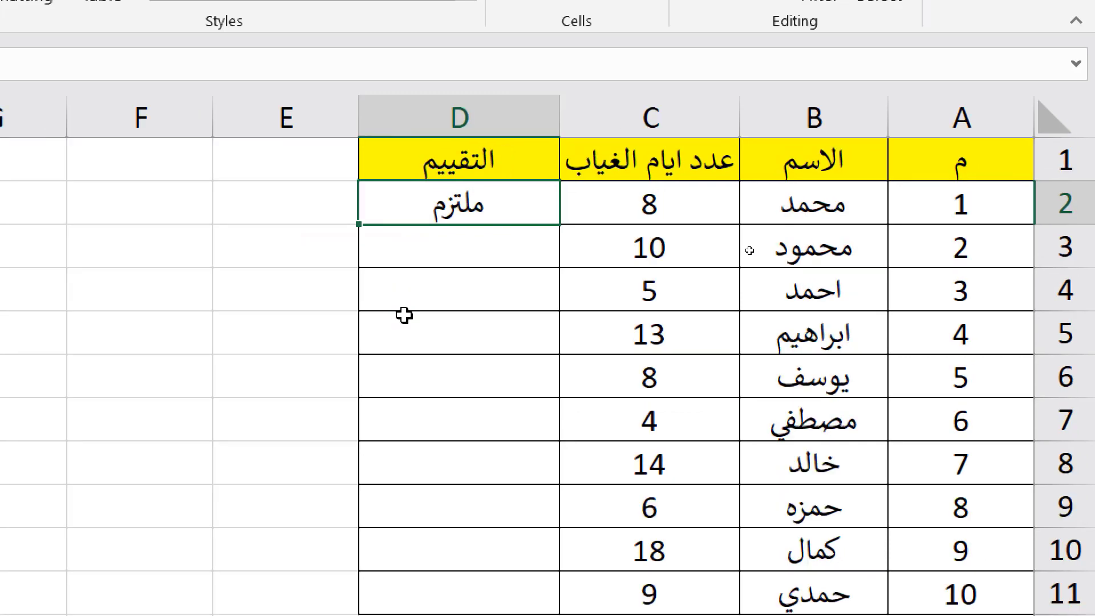
pyautogui.keyDown('ctrl'); pyautogui.scroll(-1, 403, 314); pyautogui.keyUp('ctrl')
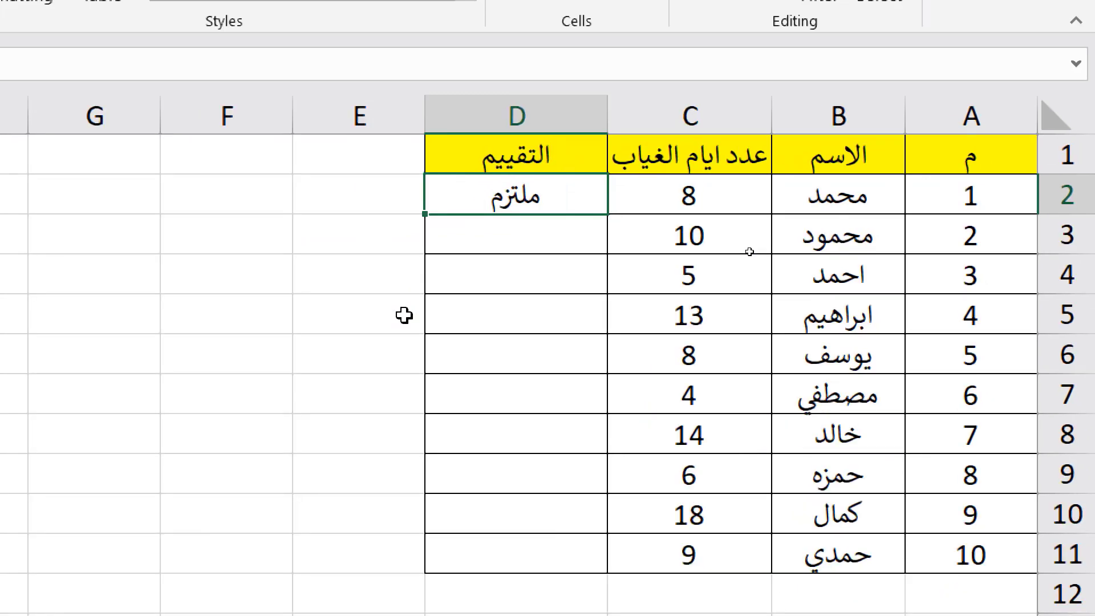
pyautogui.click(495, 237)
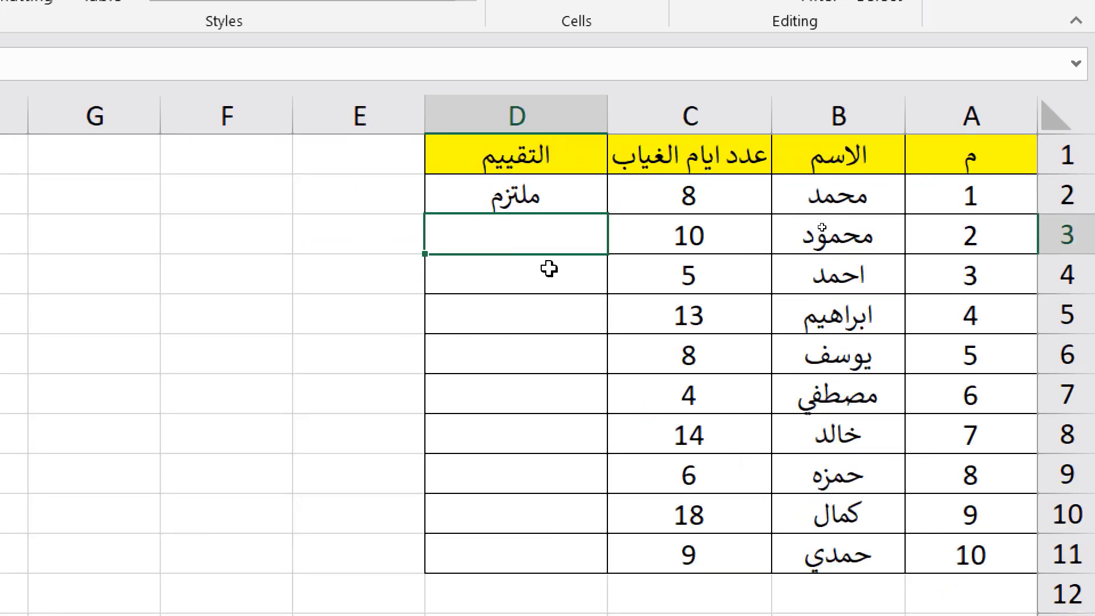
pyautogui.click(473, 205)
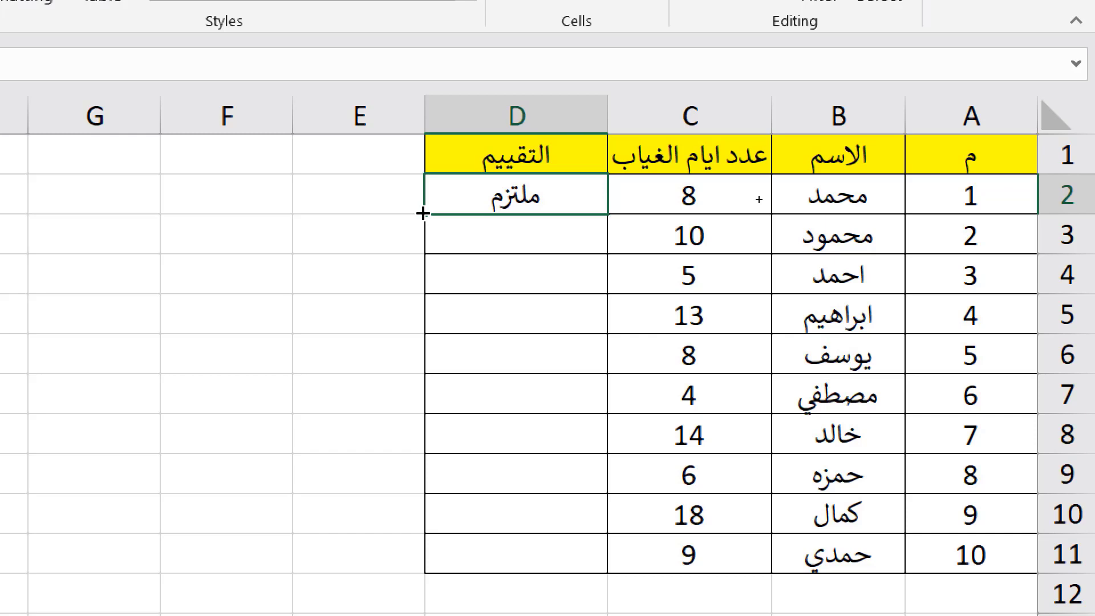
pyautogui.doubleClick(423, 213)
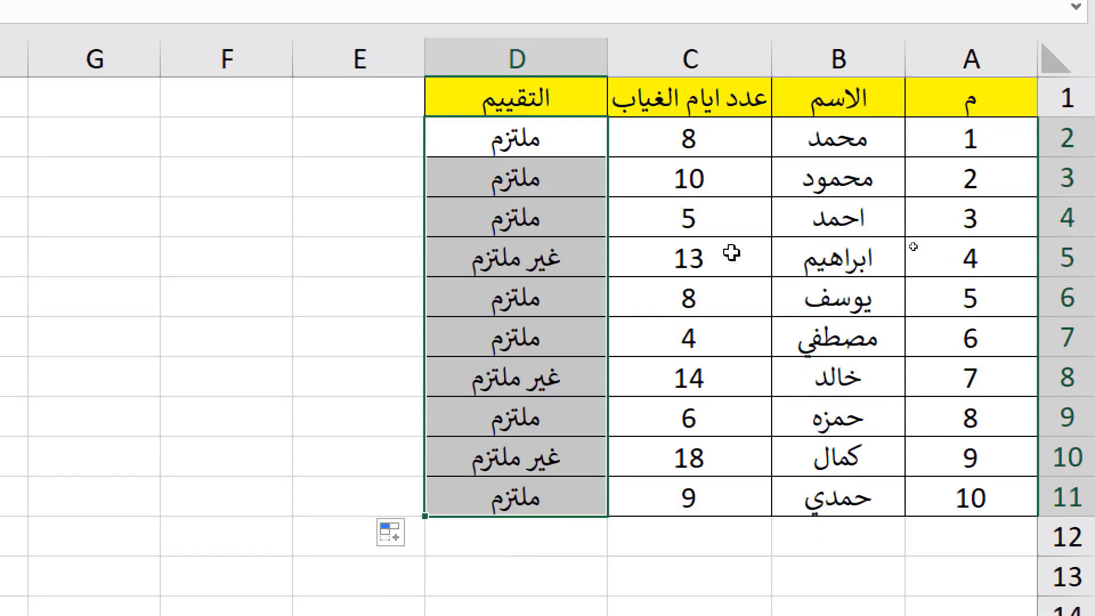
# Step: Check students' absence counts against their ملتزم / غير ملتزم results, including D8
pyautogui.click(697, 301)
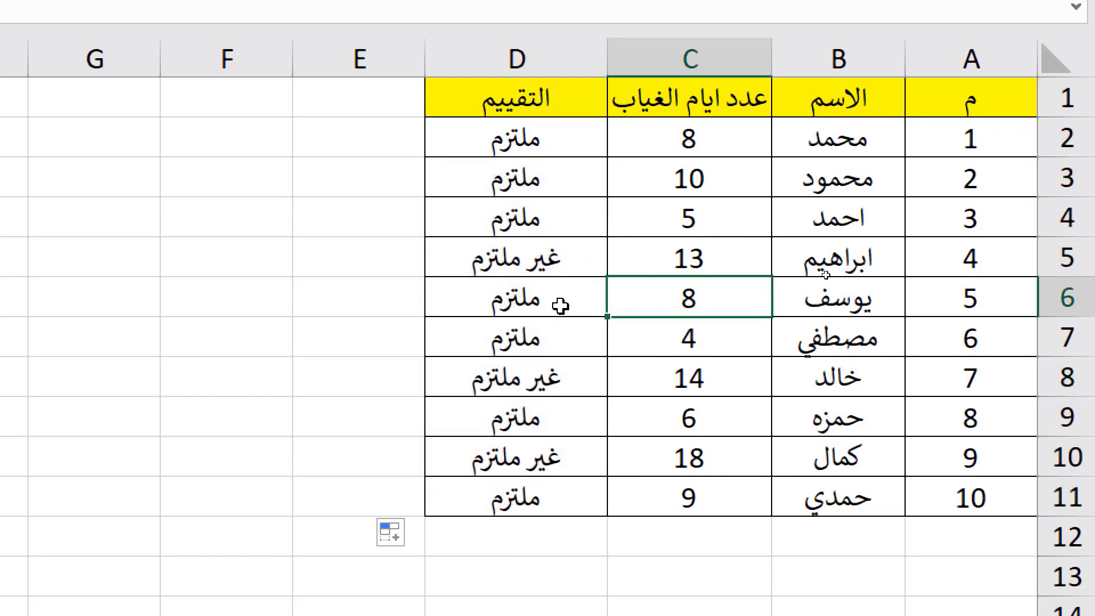
pyautogui.click(553, 306)
pyautogui.click(658, 381)
pyautogui.click(553, 376)
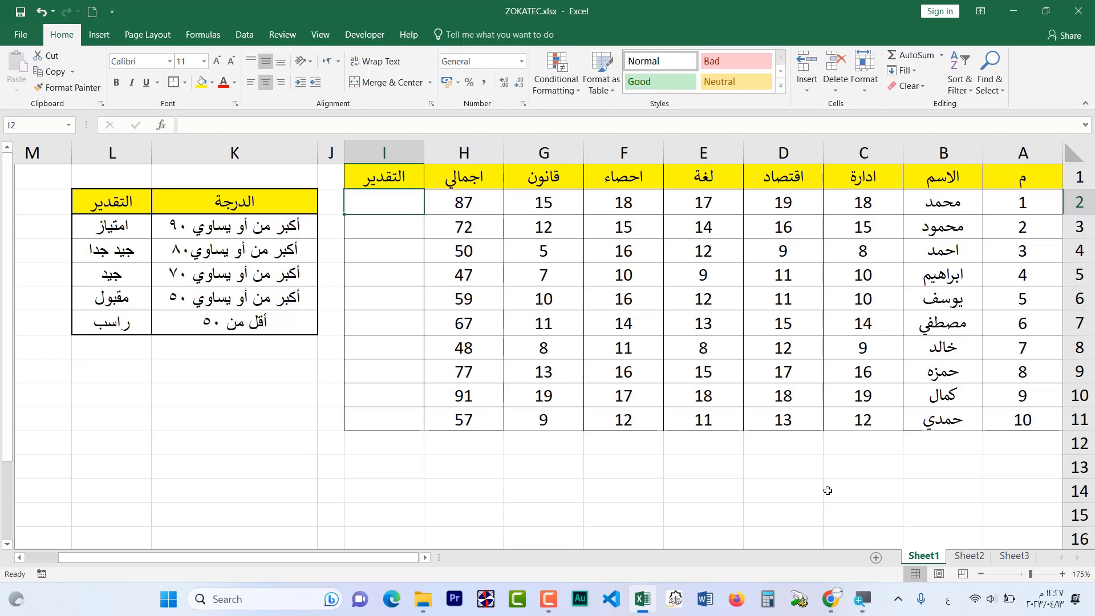
pyautogui.click(970, 556)
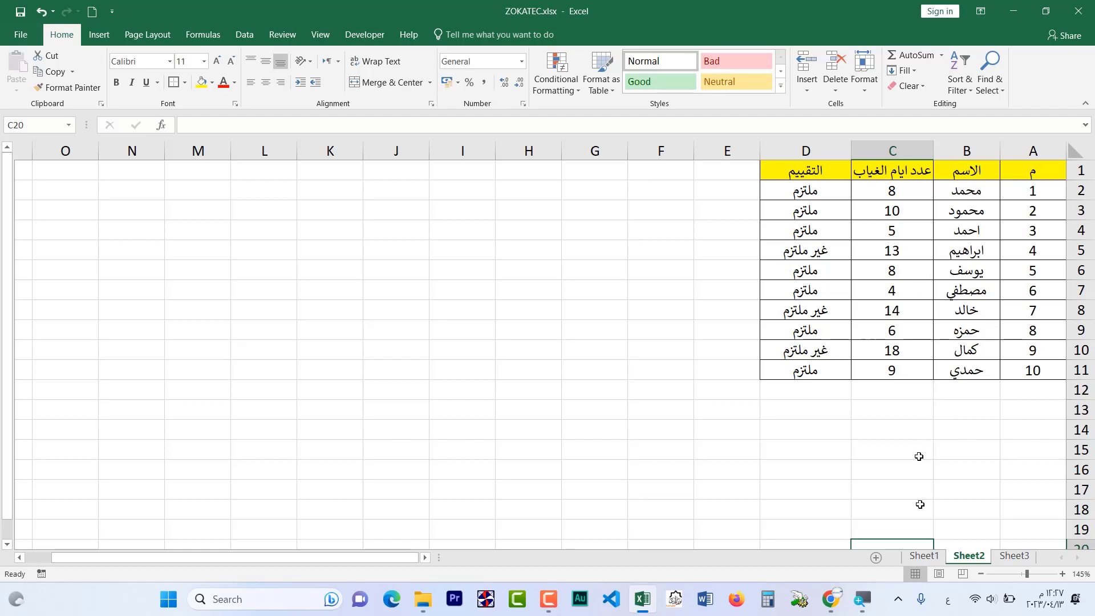
pyautogui.click(924, 556)
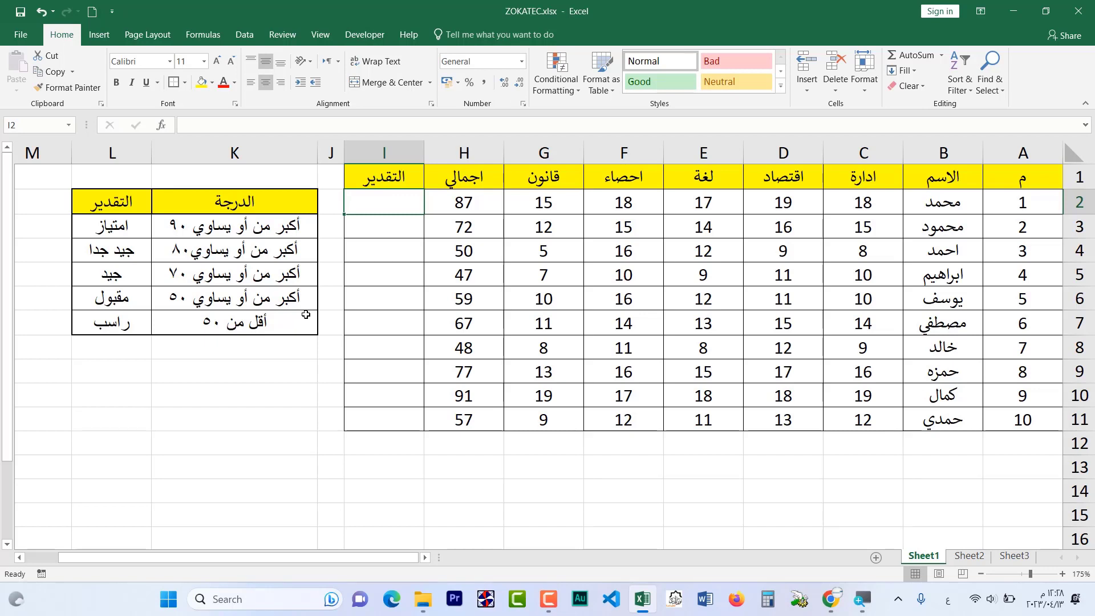
# Step: Start an IF in I2 that returns امتياز when H2>90
pyautogui.write('=')
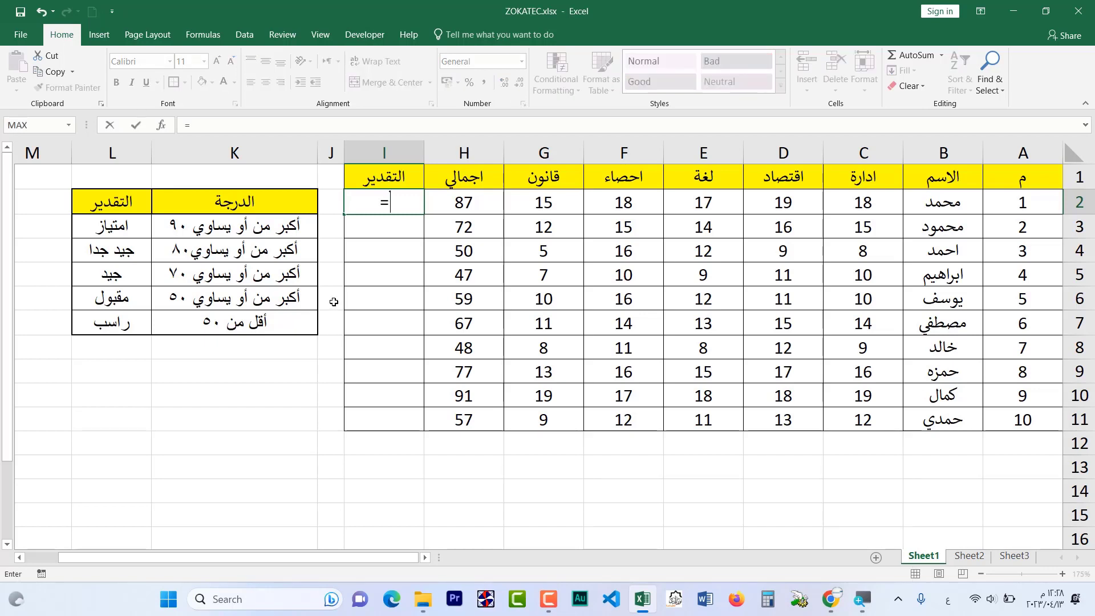
pyautogui.write('if')
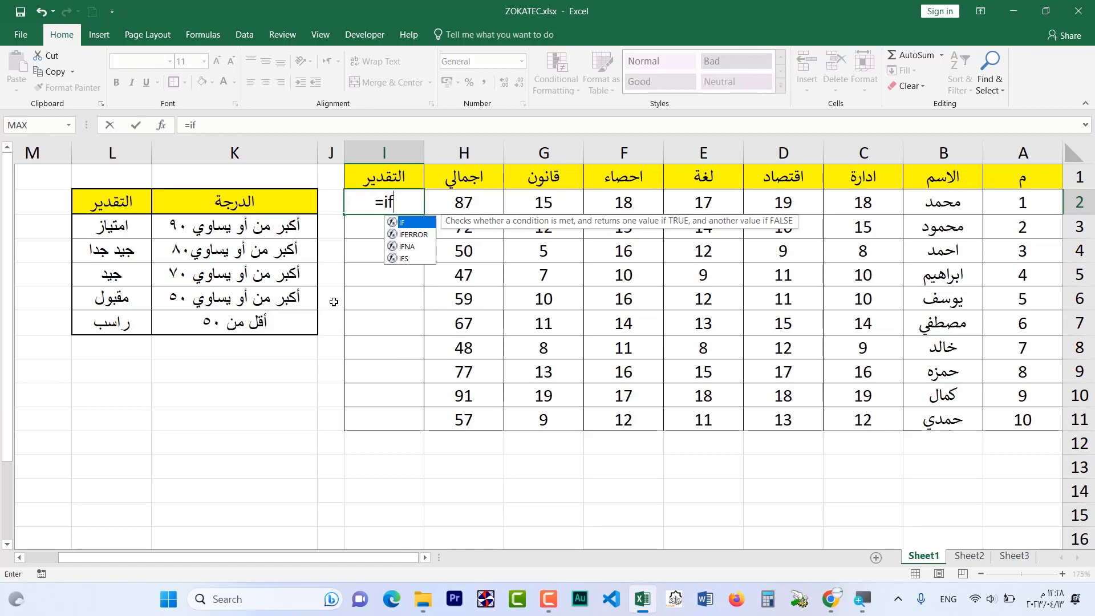
pyautogui.press('Tab')
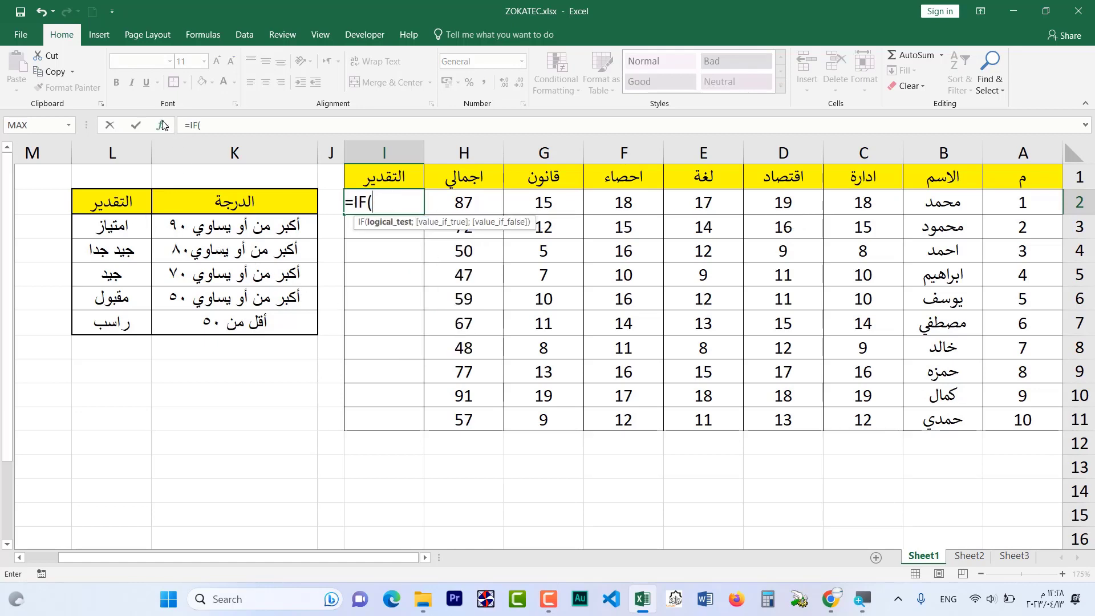
pyautogui.click(161, 125)
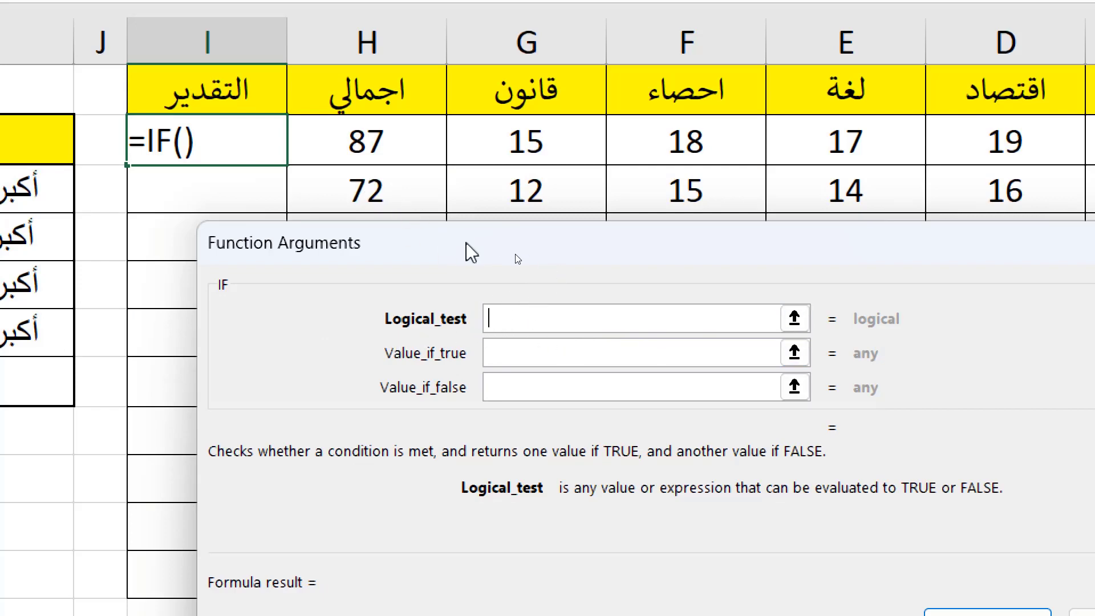
pyautogui.click(366, 147)
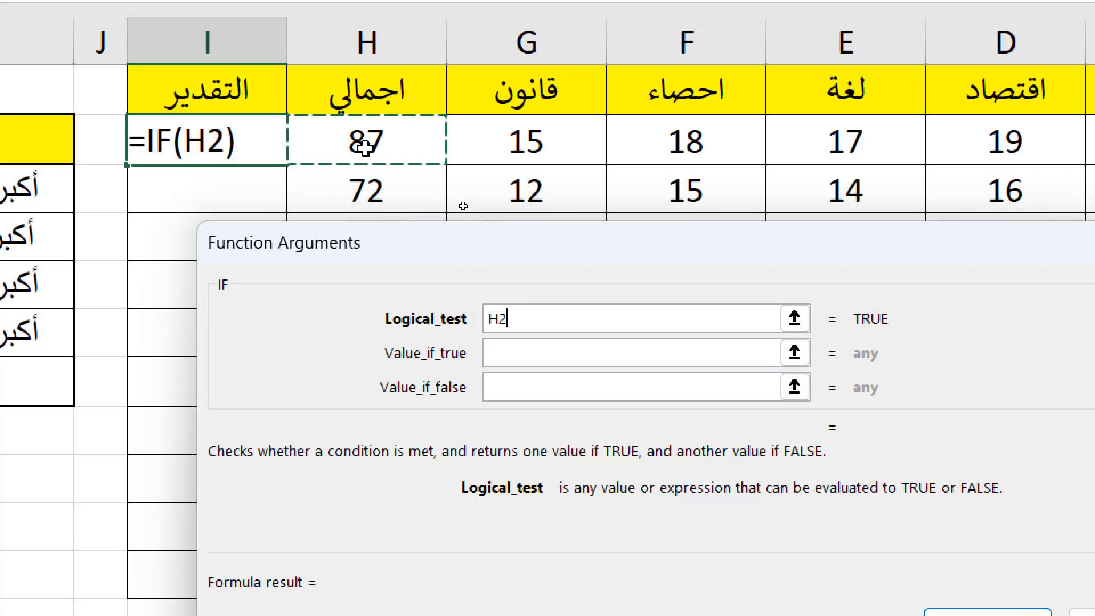
pyautogui.write('>90')
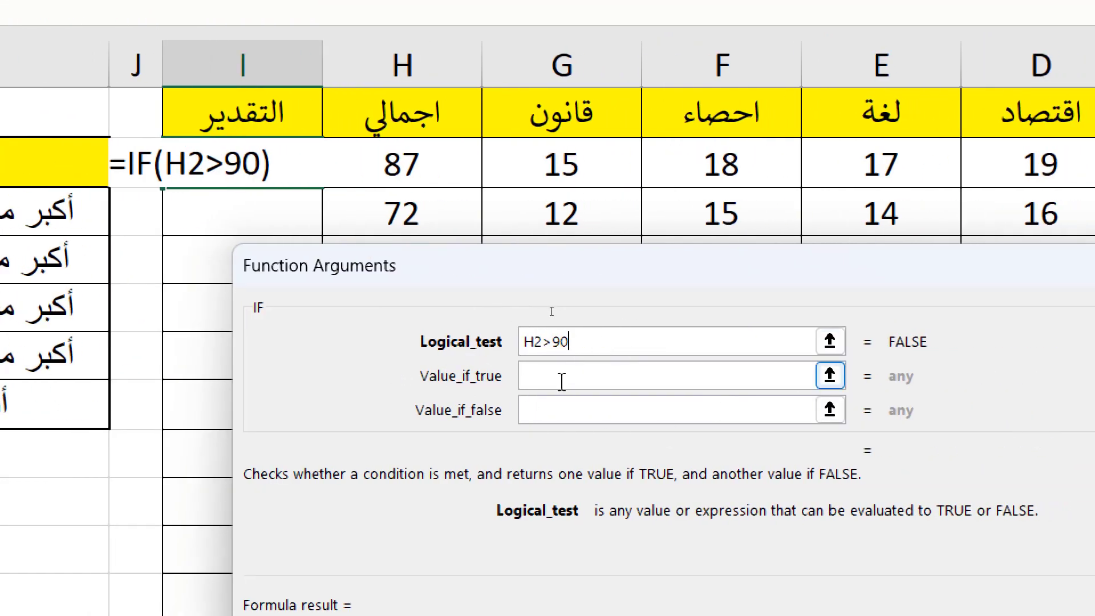
pyautogui.click(591, 380)
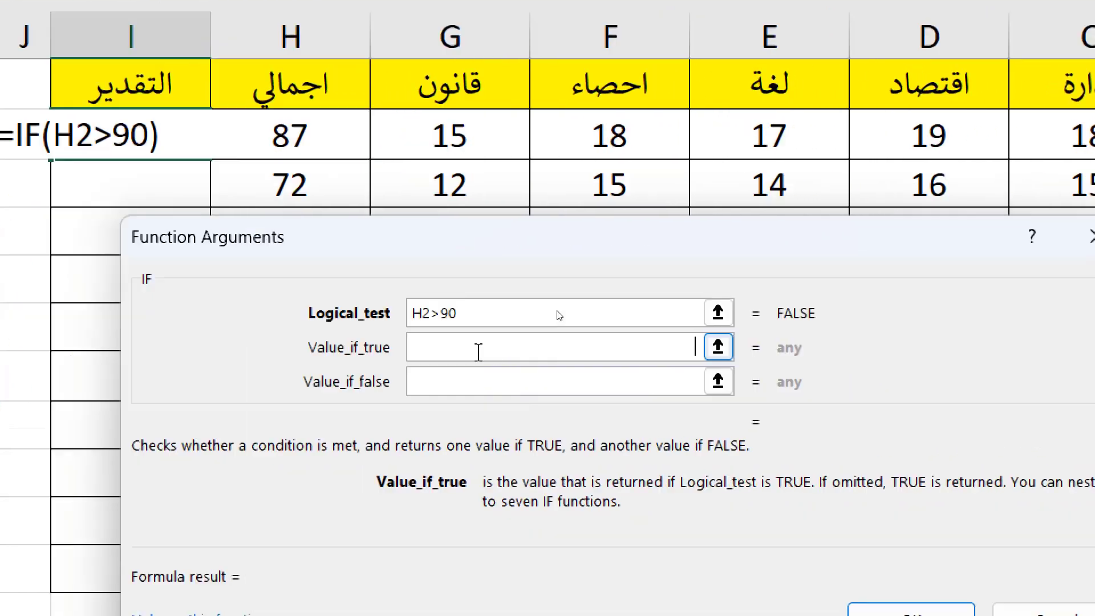
pyautogui.write('امتياز')
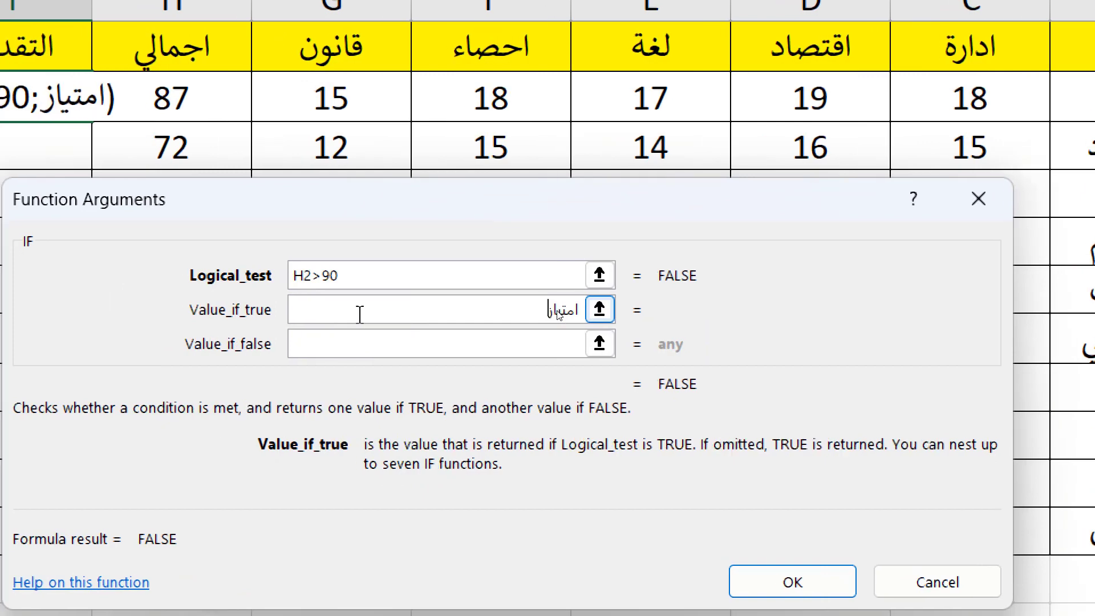
# Step: Begin nesting another IF in the false result using the Name Box function list
pyautogui.click(359, 345)
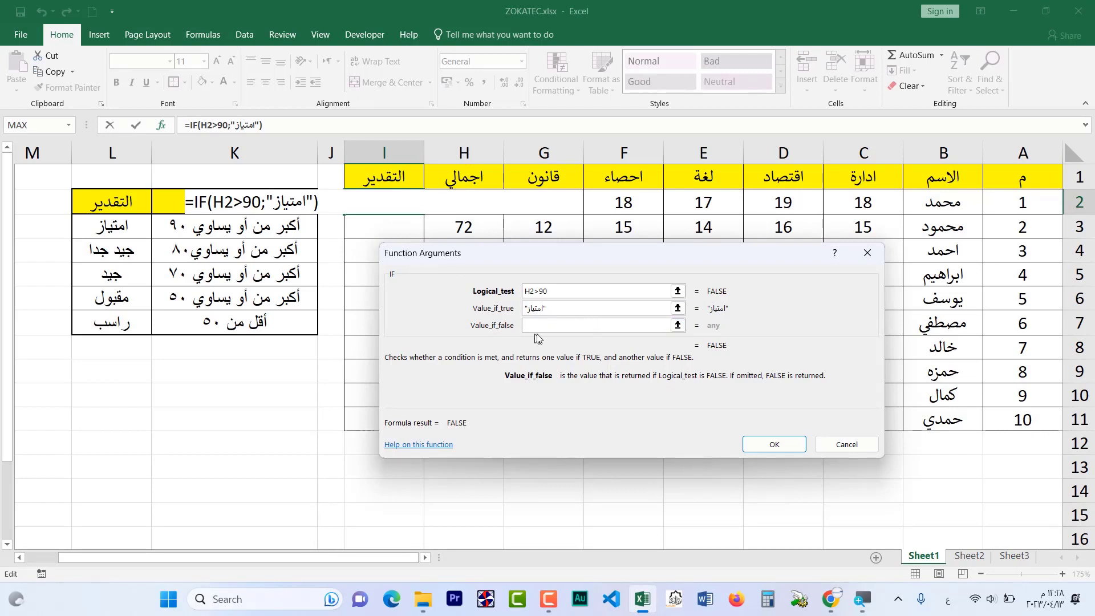
pyautogui.click(555, 331)
pyautogui.click(70, 129)
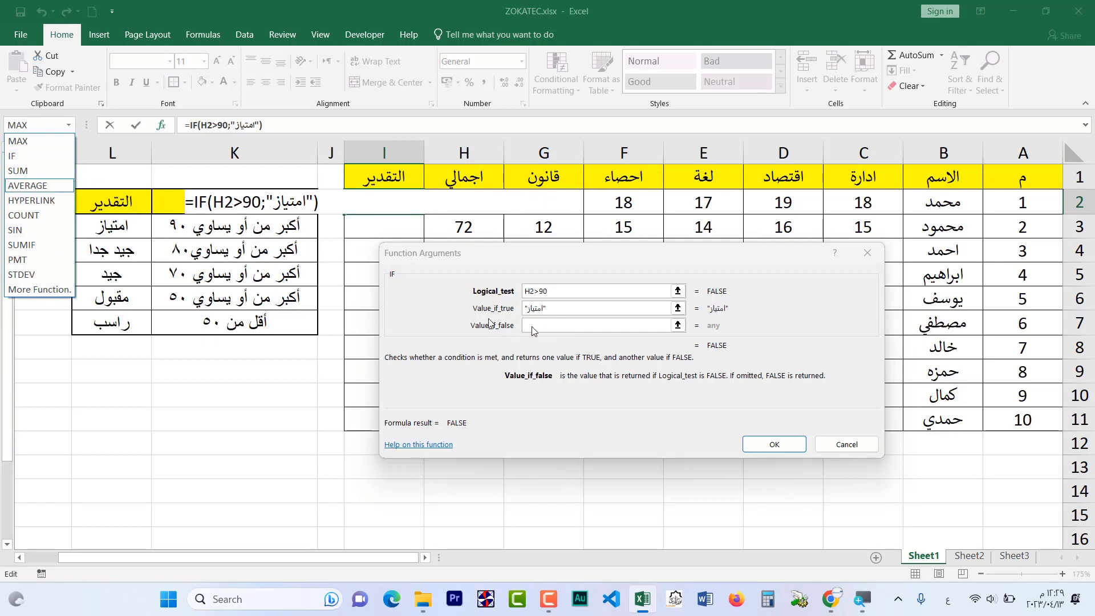
# Step: Nest a second IF that returns جيد جدا when H2>=80
pyautogui.click(16, 155)
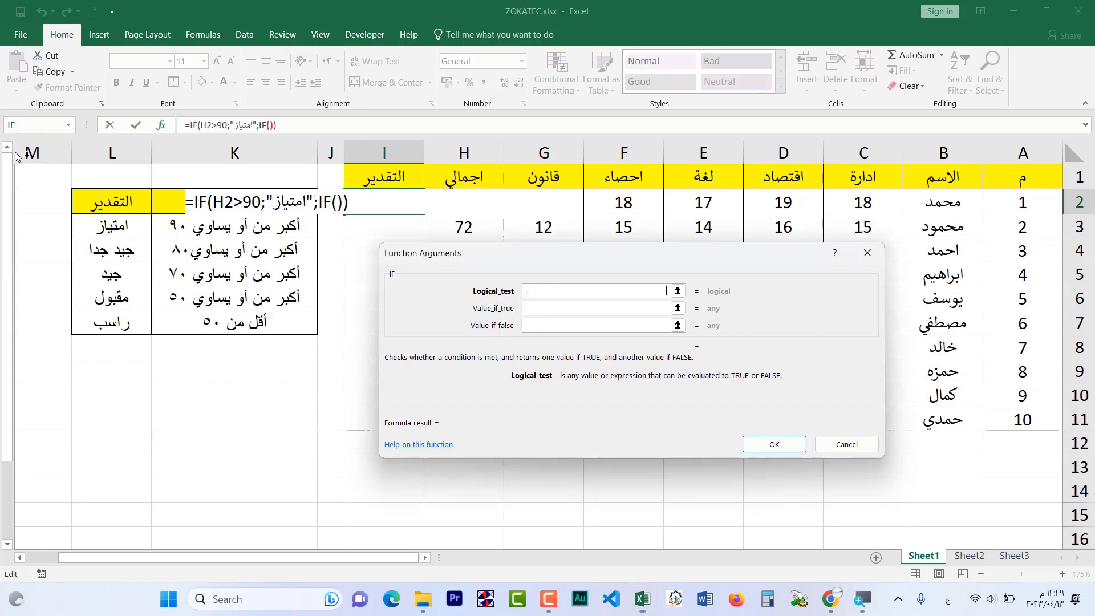
pyautogui.click(587, 308)
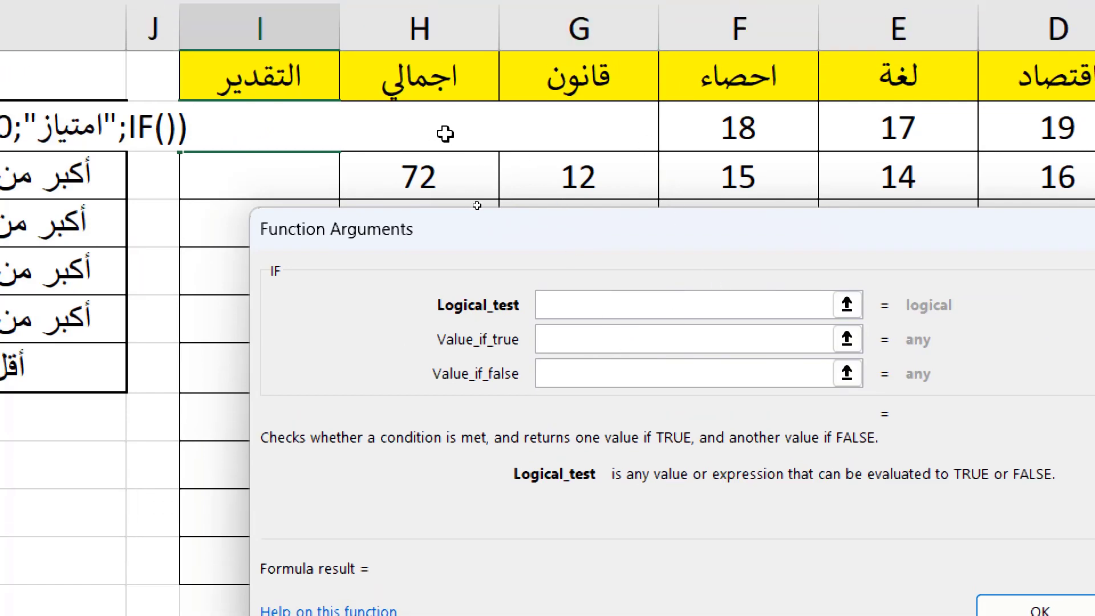
pyautogui.click(479, 64)
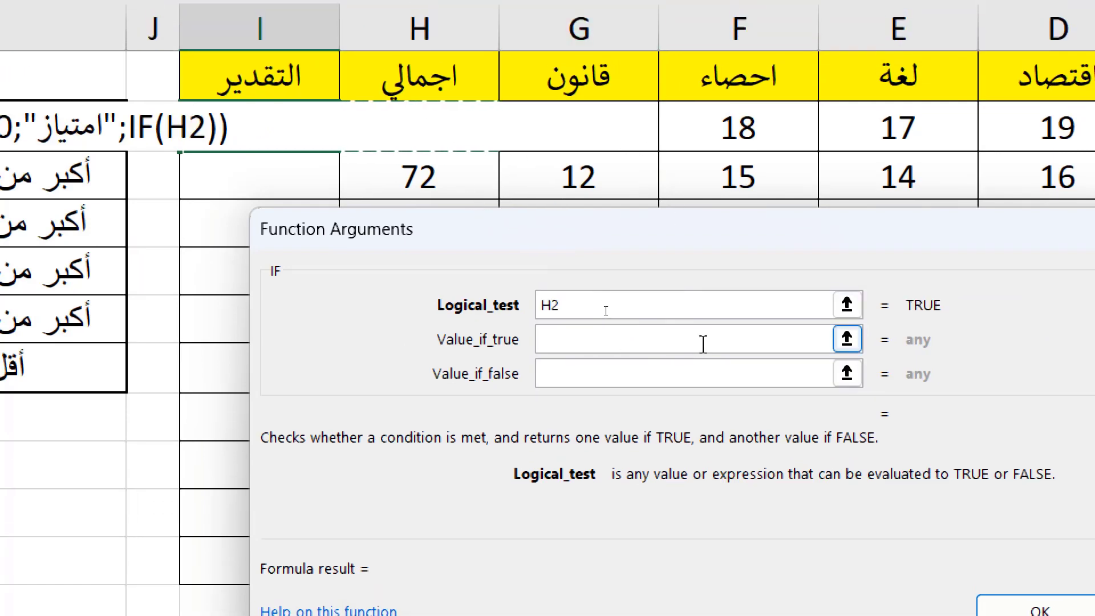
pyautogui.write(':H2')
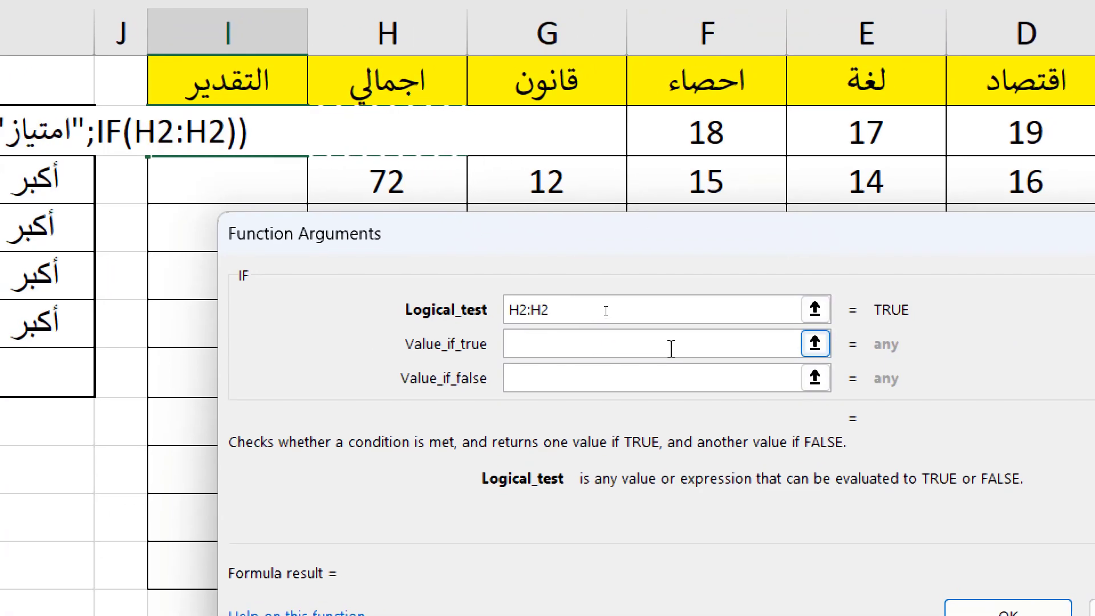
pyautogui.press('BackSpace')
pyautogui.press('BackSpace')
pyautogui.press('BackSpace')
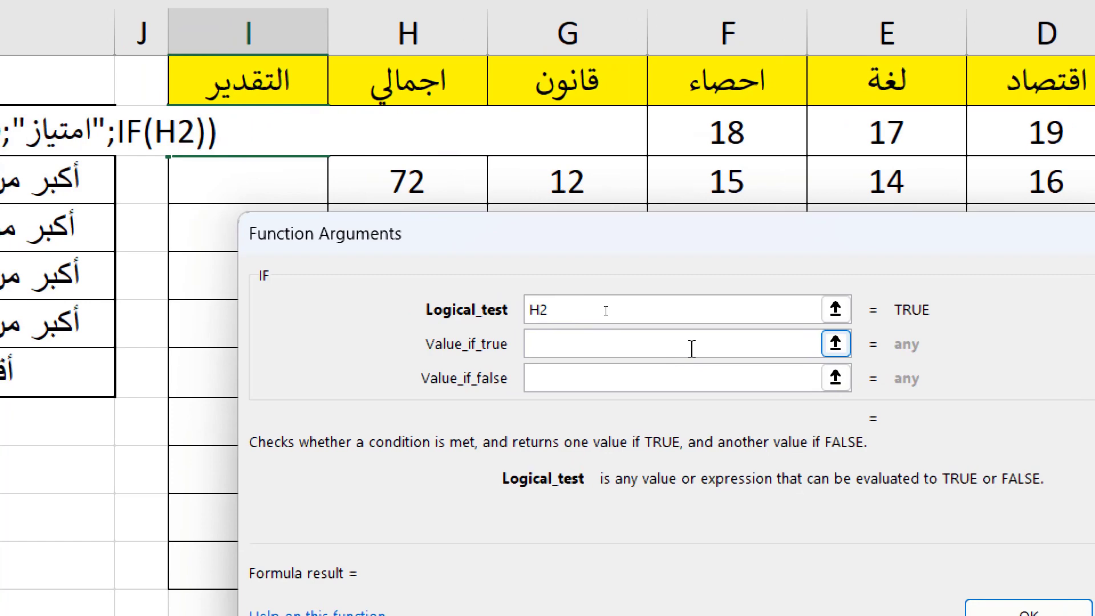
pyautogui.write('>')
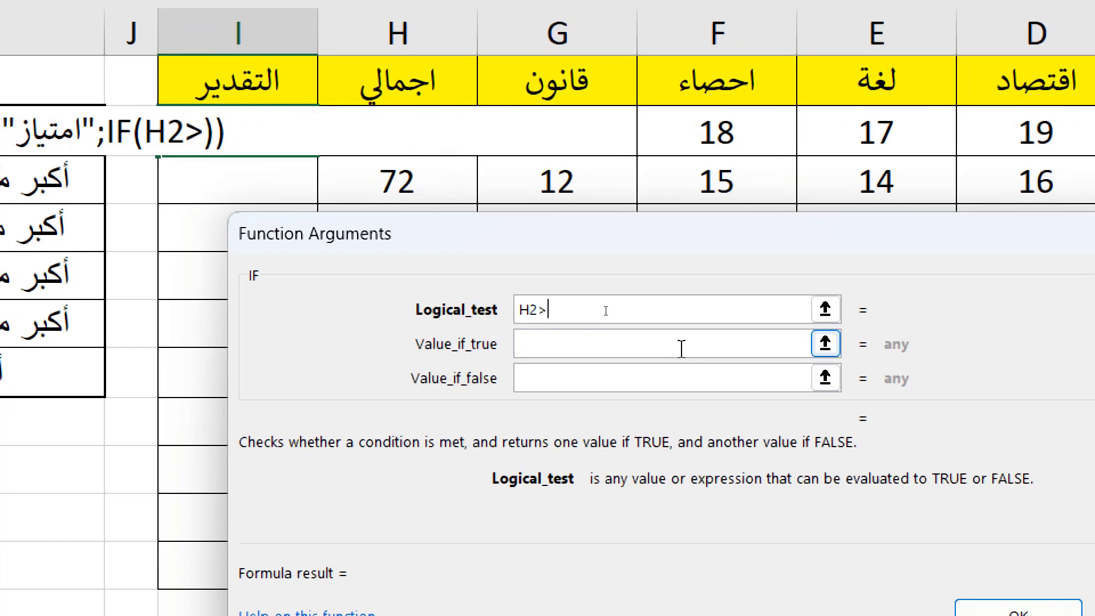
pyautogui.write('=80')
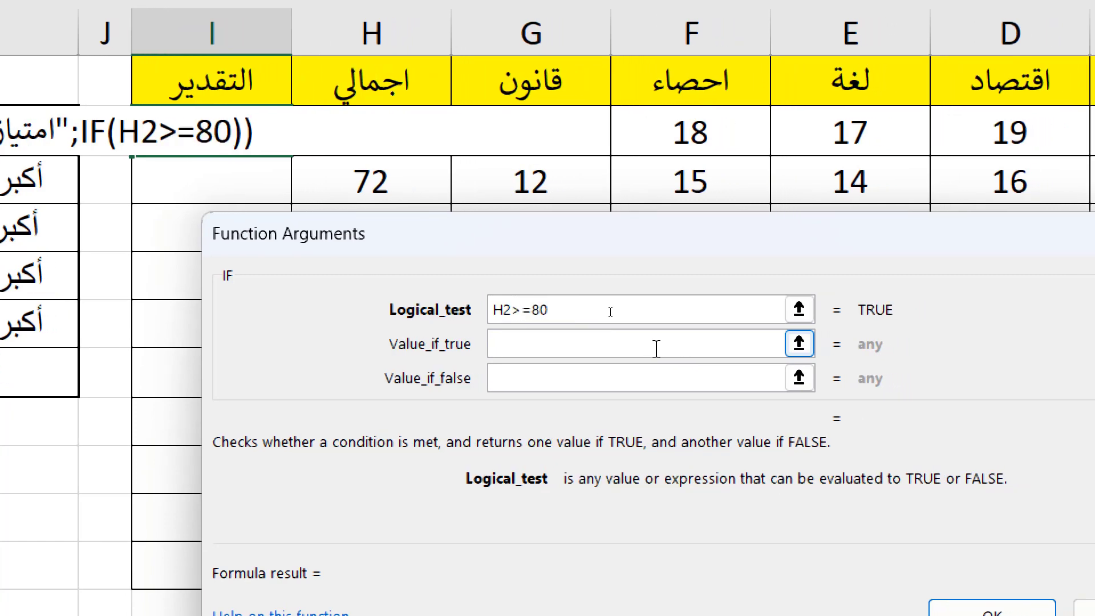
pyautogui.click(645, 344)
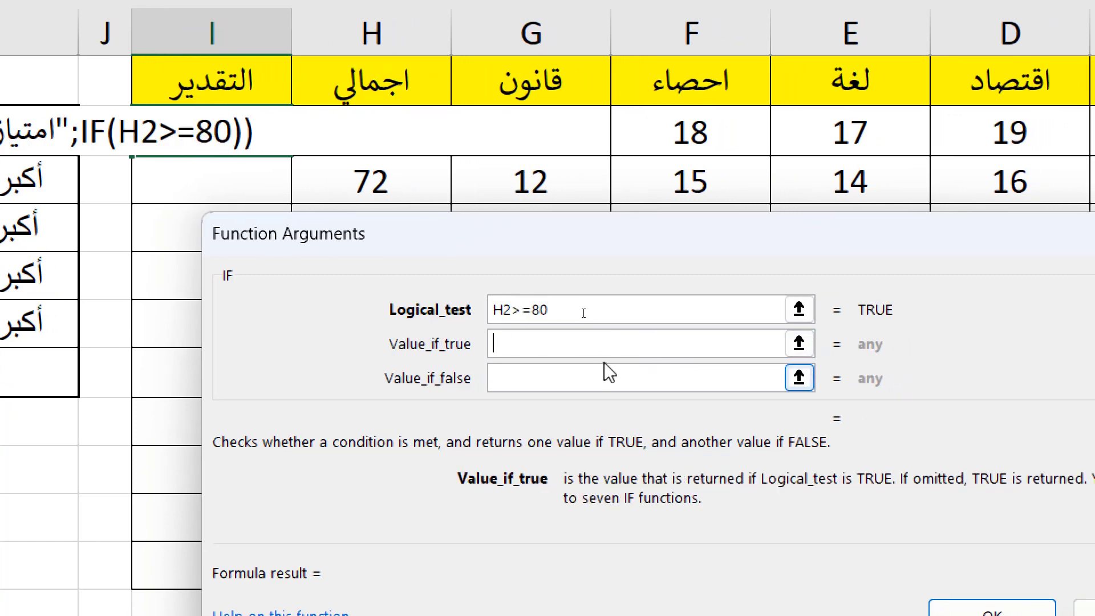
pyautogui.write('ج')
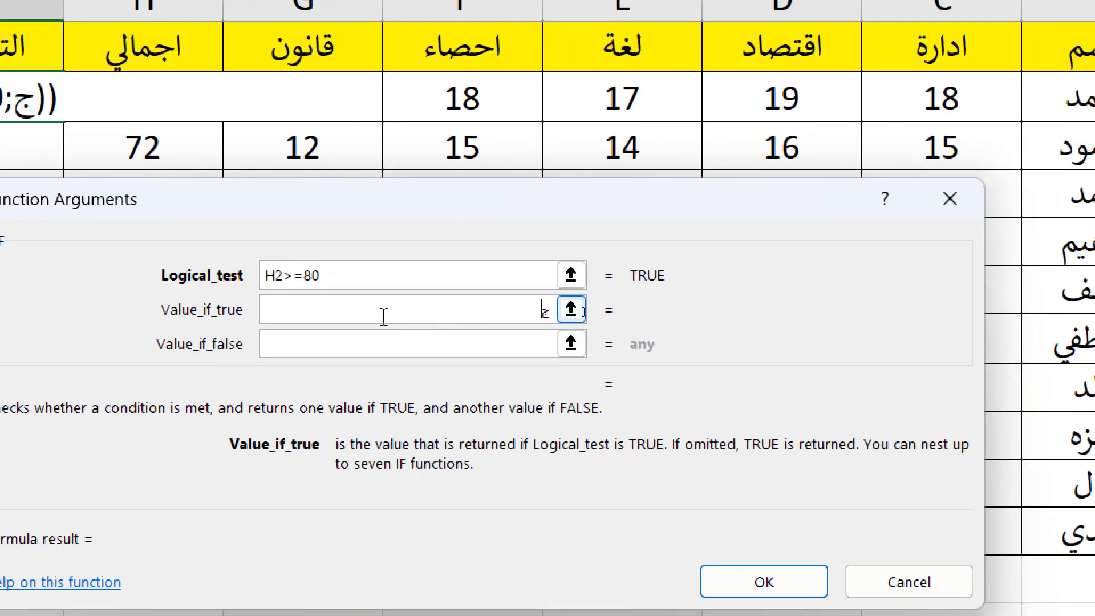
pyautogui.write('يد جدا')
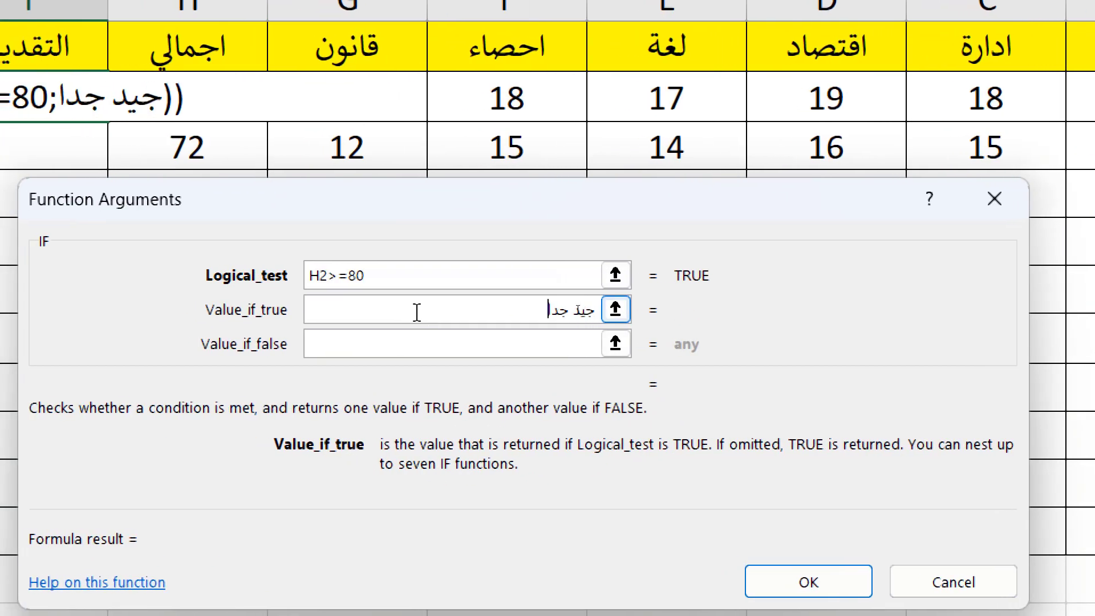
pyautogui.press('Tab')
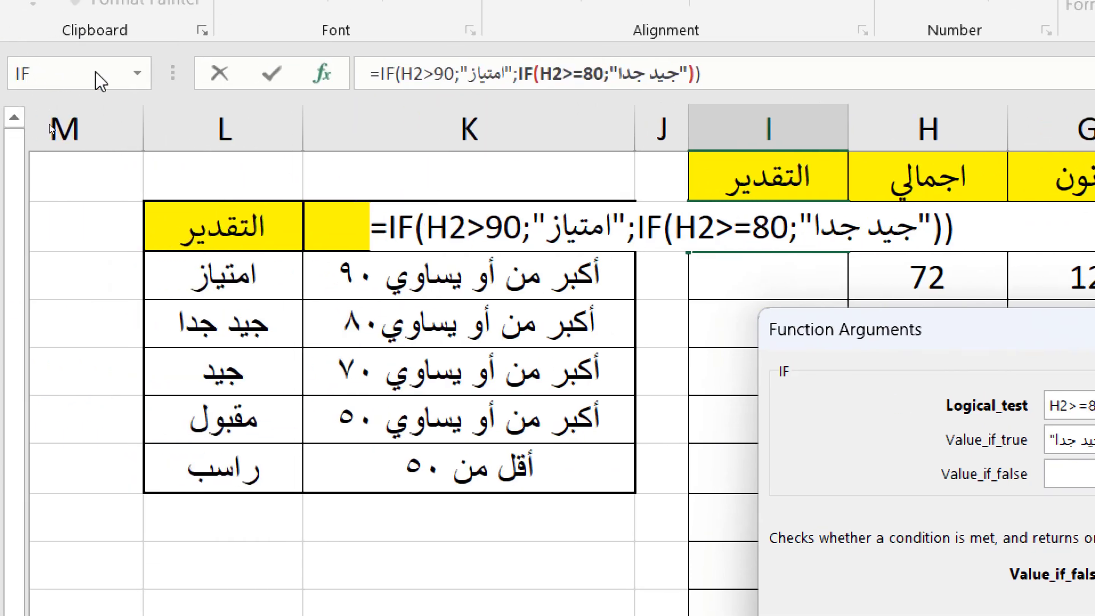
# Step: Nest a third IF that returns جيد when H2>=70
pyautogui.click(28, 77)
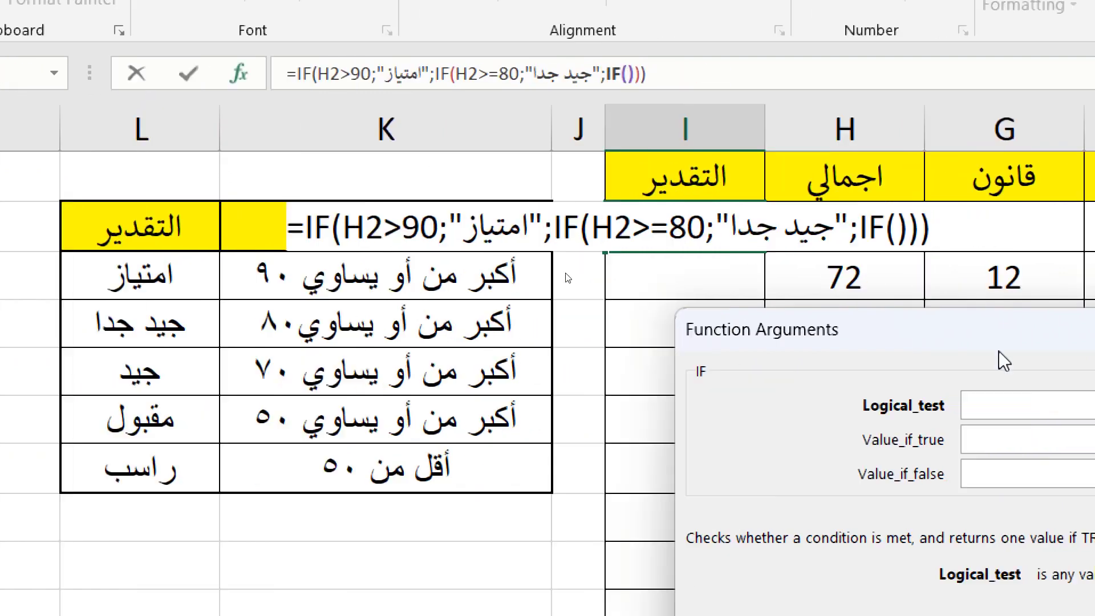
pyautogui.click(736, 471)
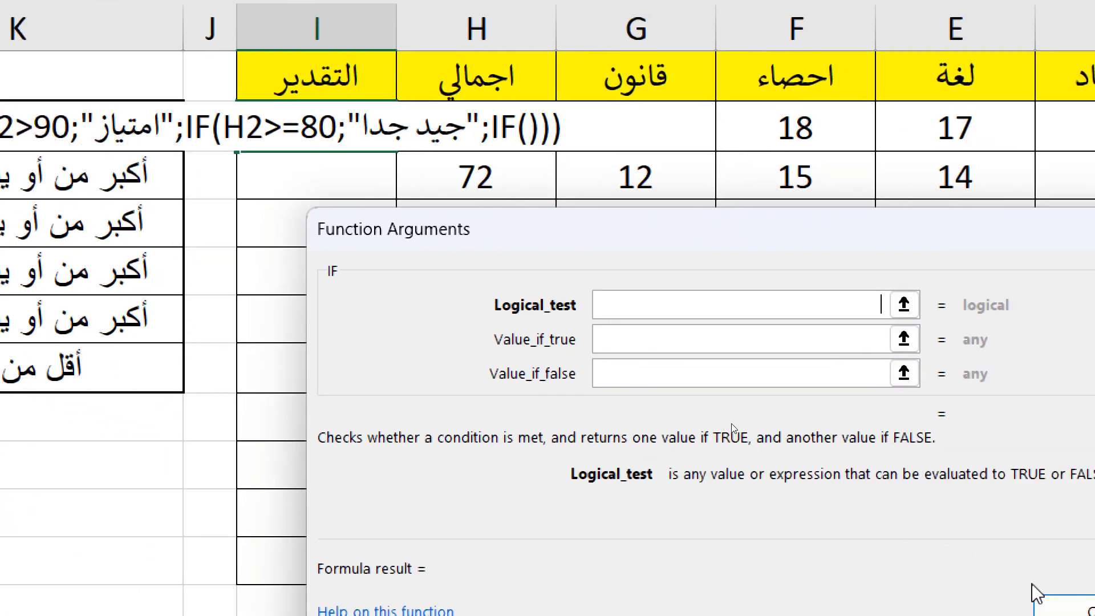
pyautogui.click(517, 126)
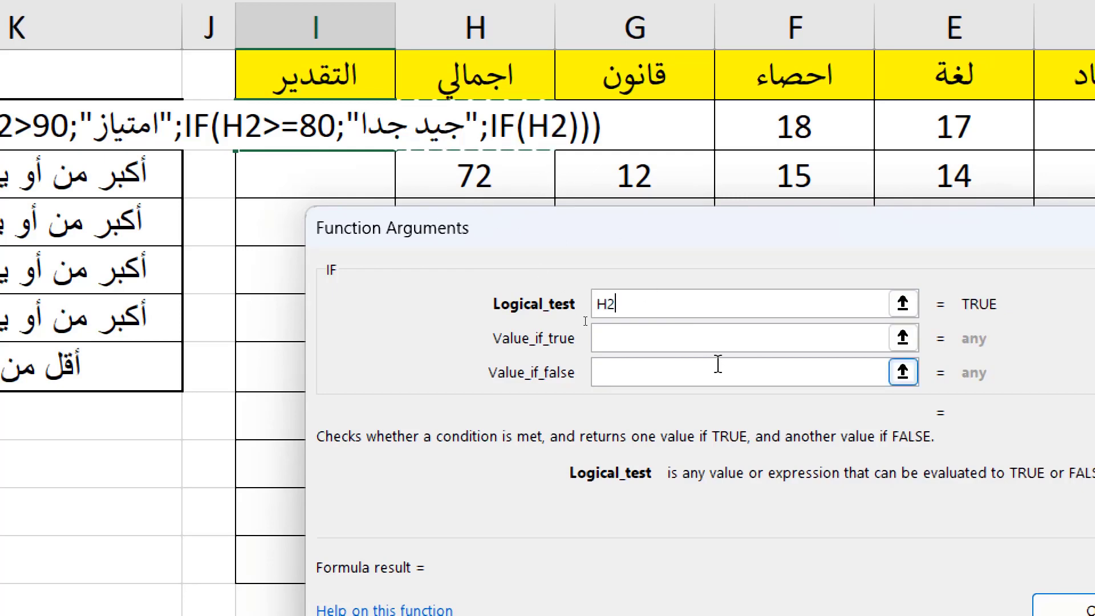
pyautogui.write(':H2')
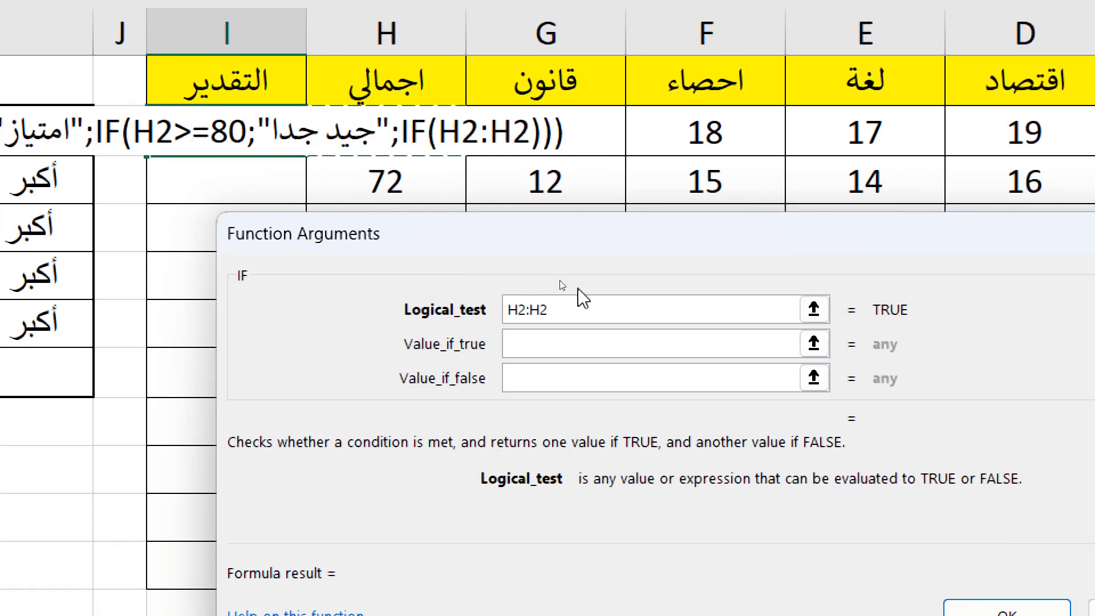
pyautogui.press('BackSpace')
pyautogui.press('BackSpace')
pyautogui.press('BackSpace')
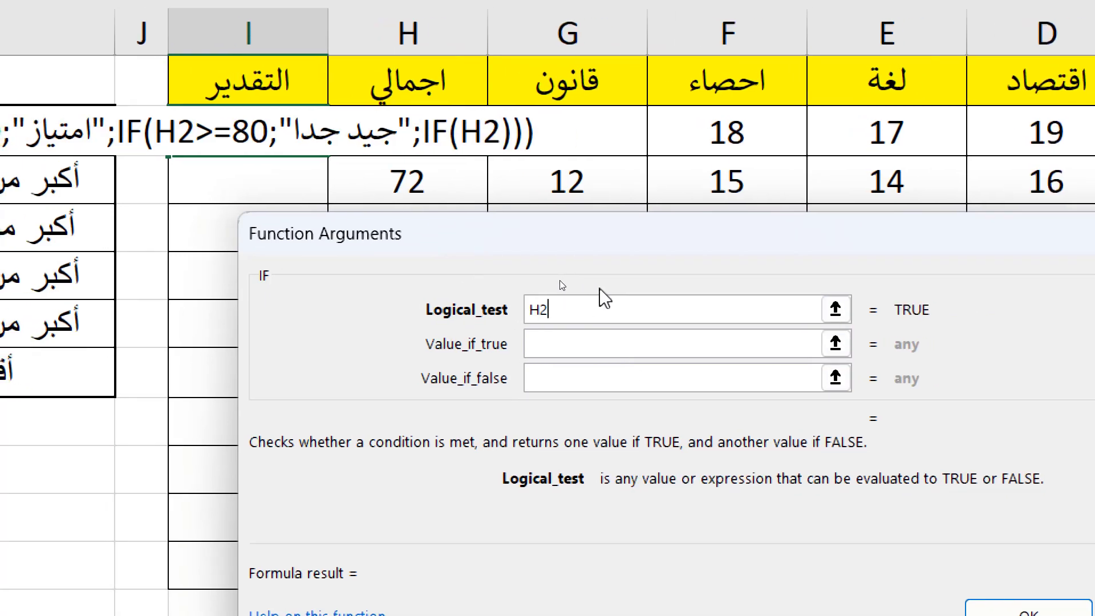
pyautogui.write('>=')
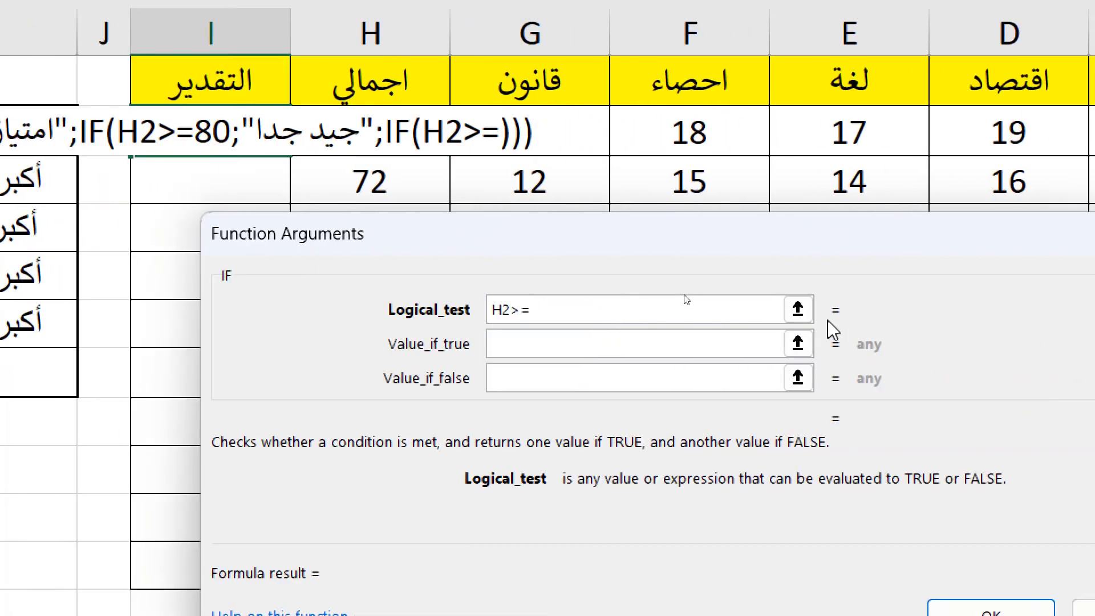
pyautogui.write('70')
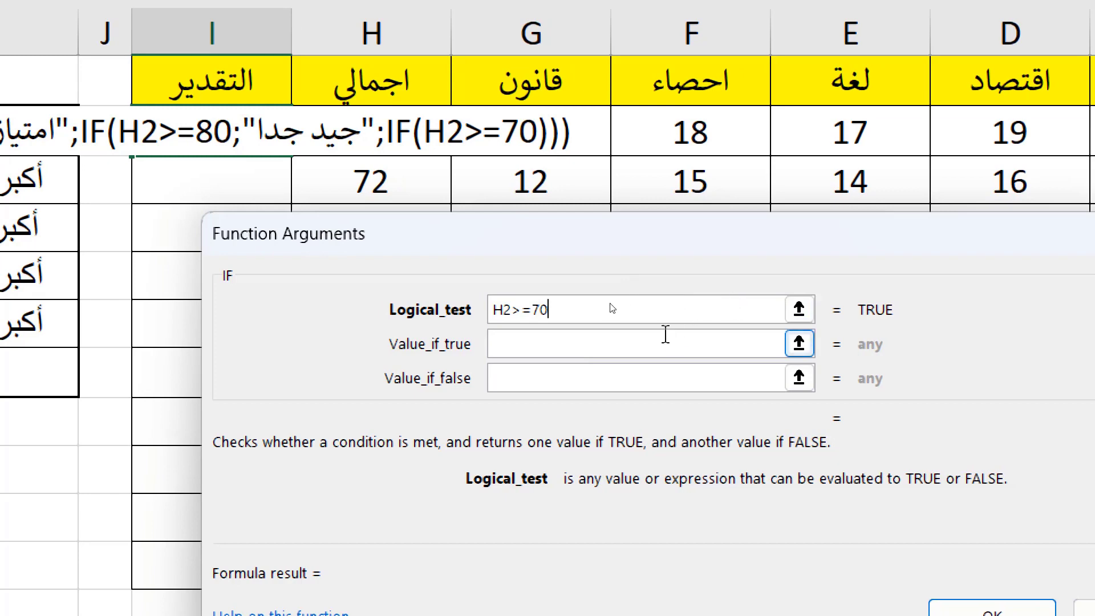
pyautogui.click(660, 339)
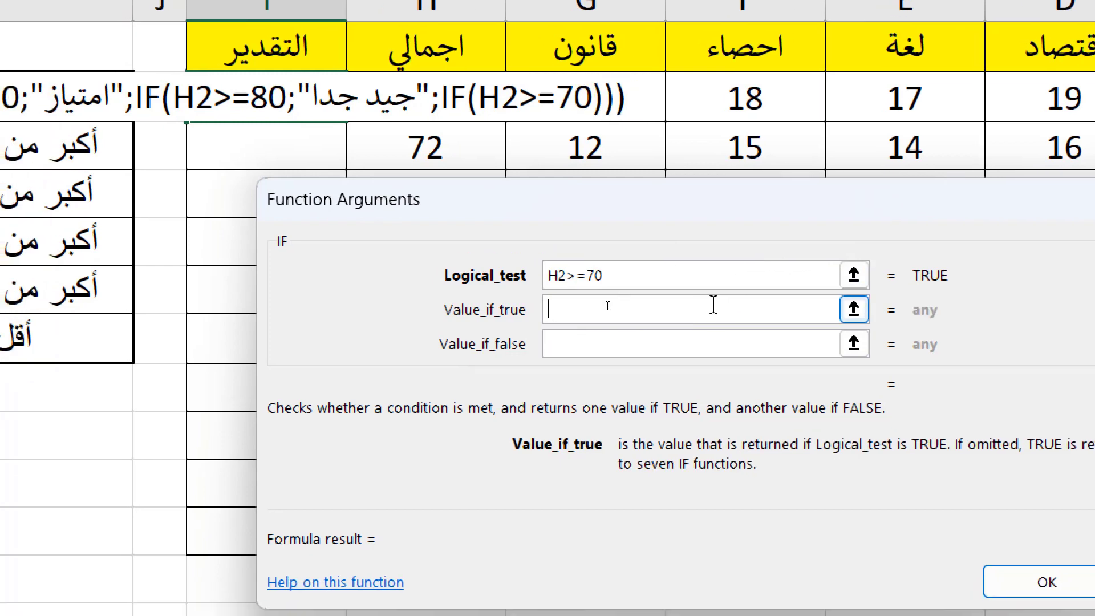
pyautogui.write('جيد')
pyautogui.press('Tab')
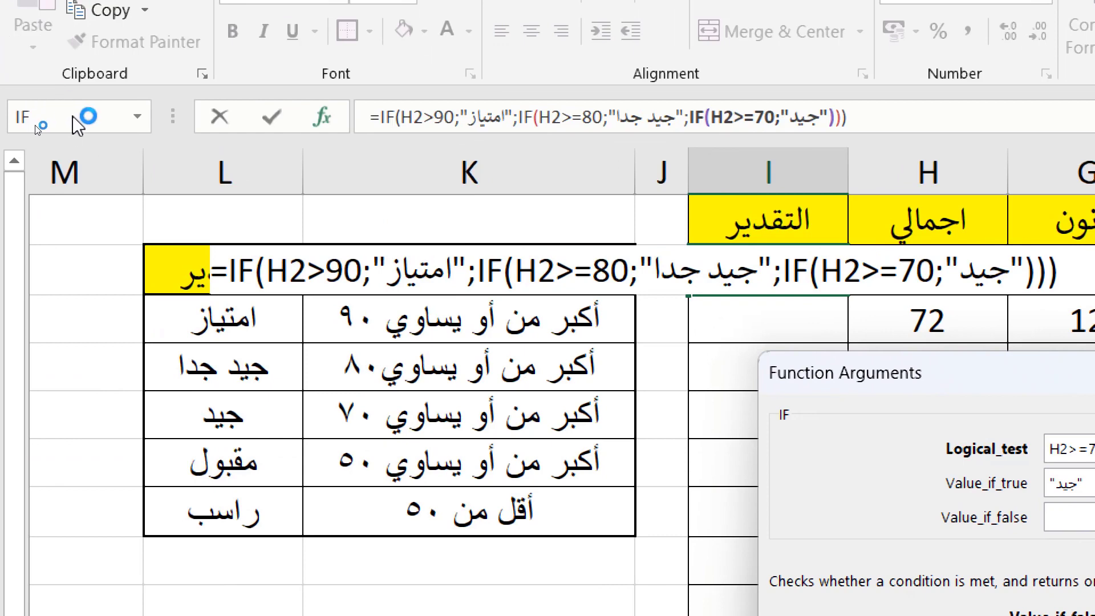
# Step: Nest a fourth IF that returns مقبول when H2>=50
pyautogui.click(67, 117)
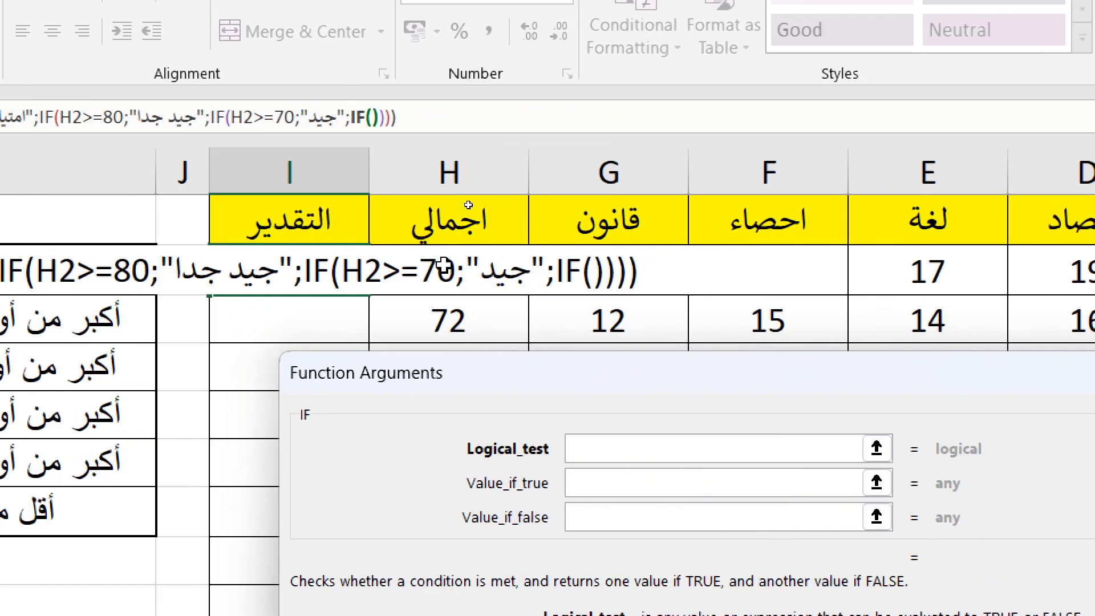
pyautogui.click(442, 269)
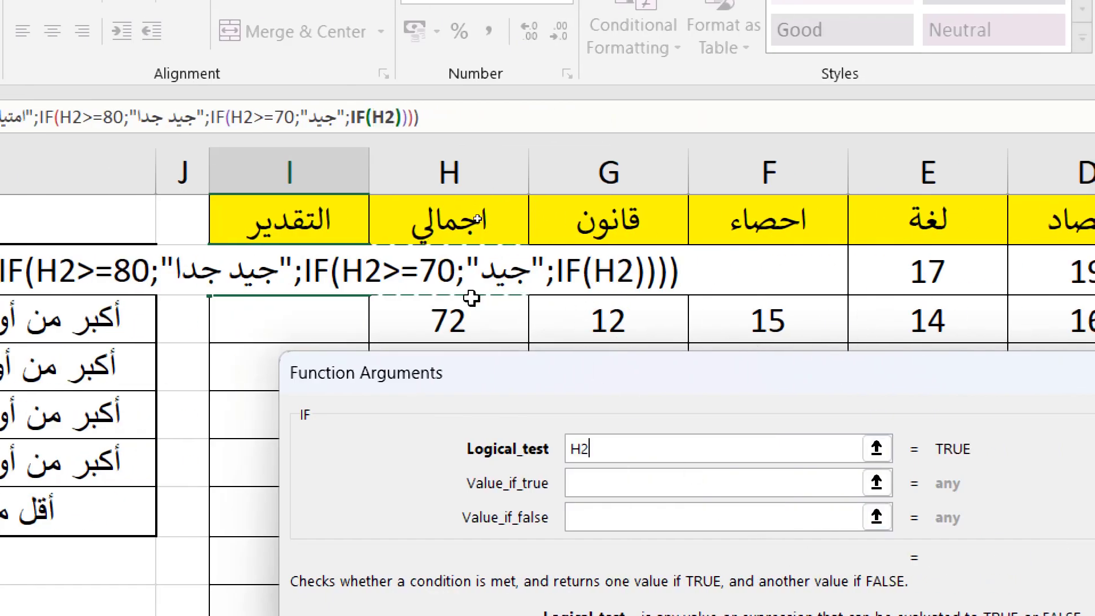
pyautogui.write('>')
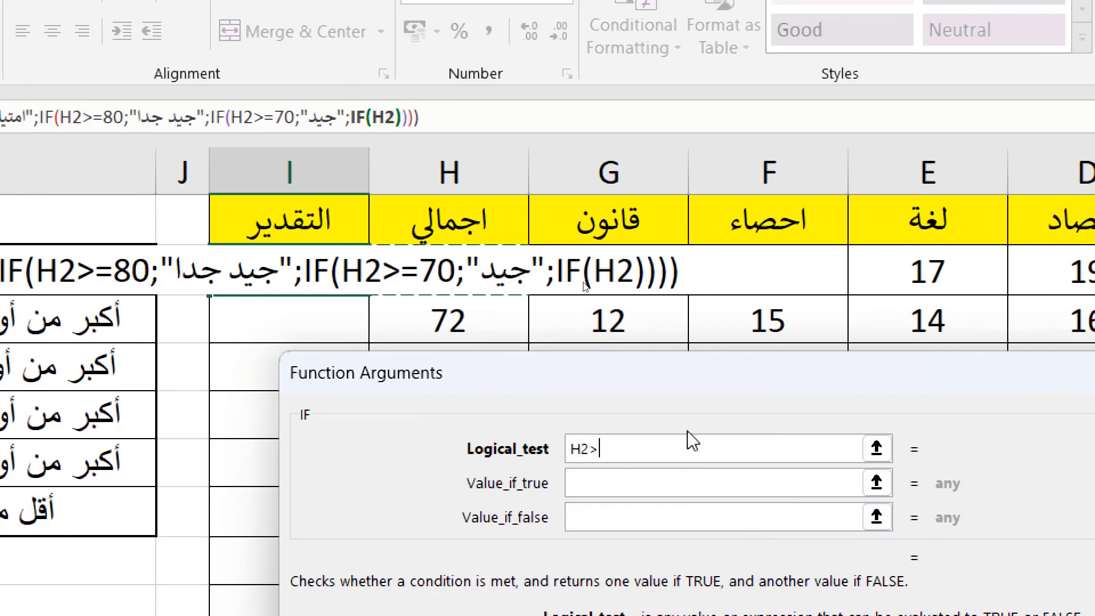
pyautogui.write('=')
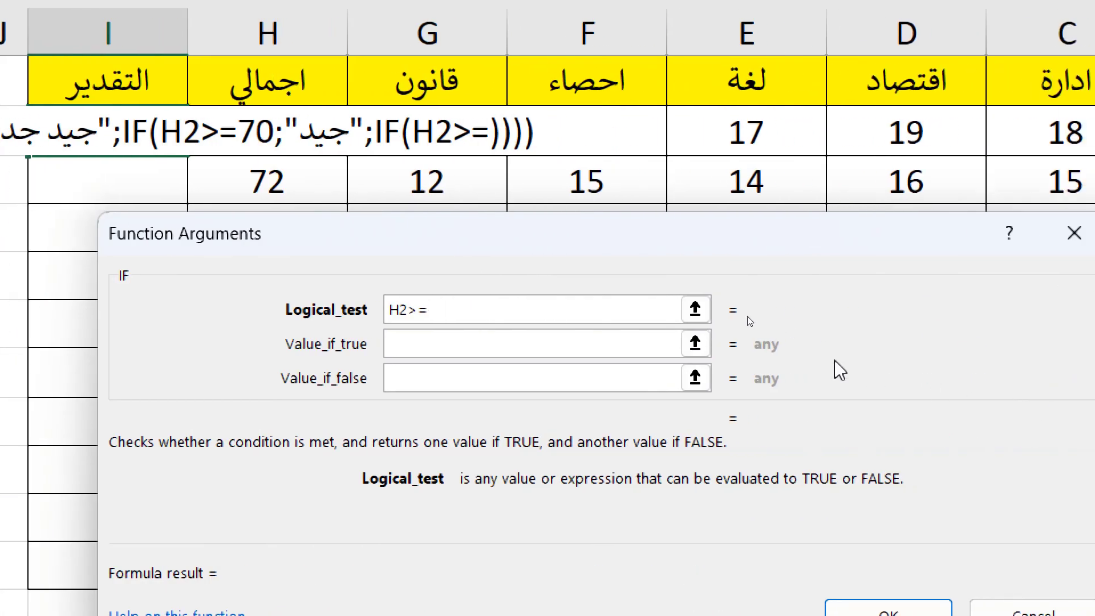
pyautogui.write('50')
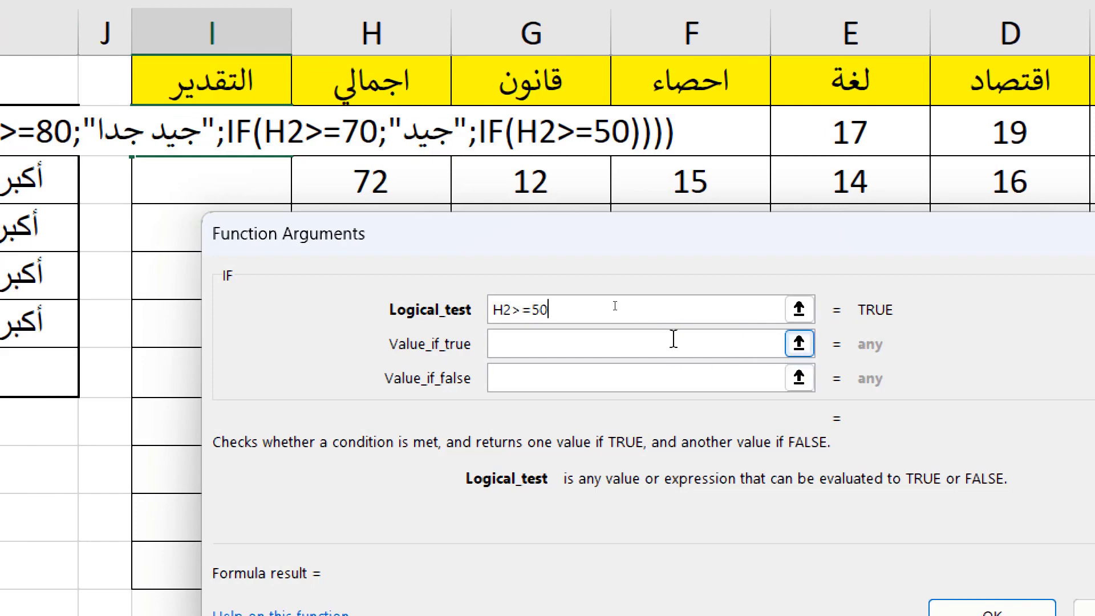
pyautogui.click(673, 338)
pyautogui.write('م')
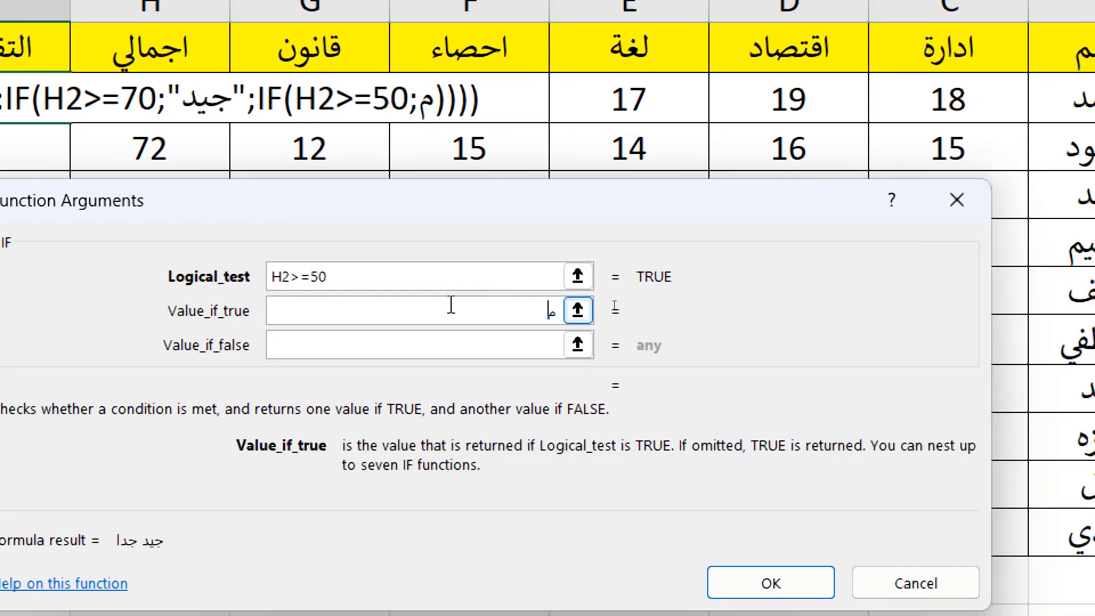
pyautogui.write('قبول')
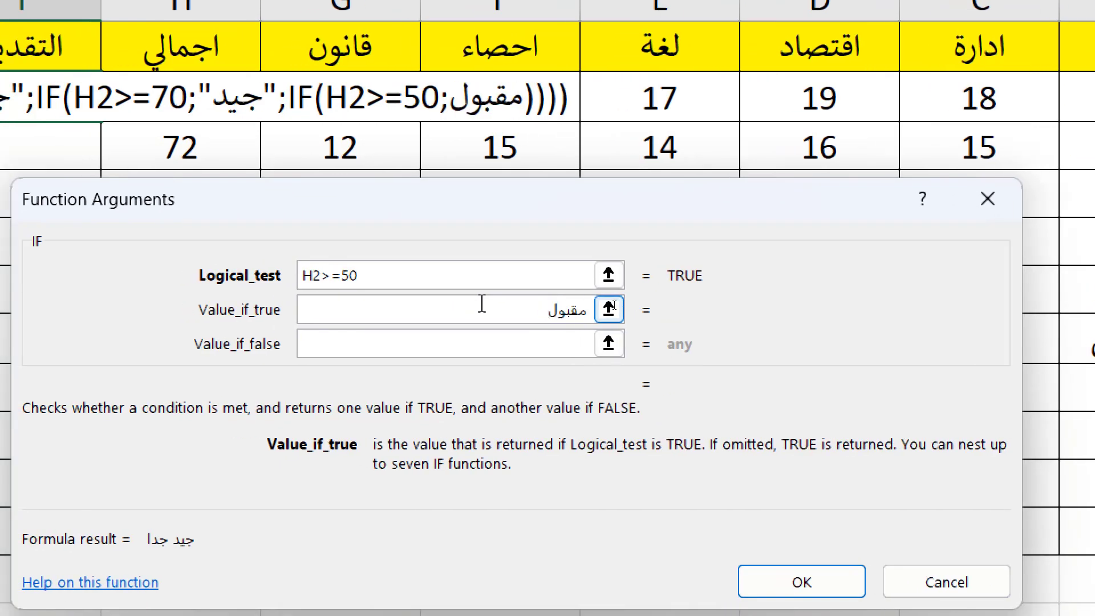
# Step: Set راسب as the innermost false result and confirm, so I2 shows جيد جدا for 87
pyautogui.click(485, 339)
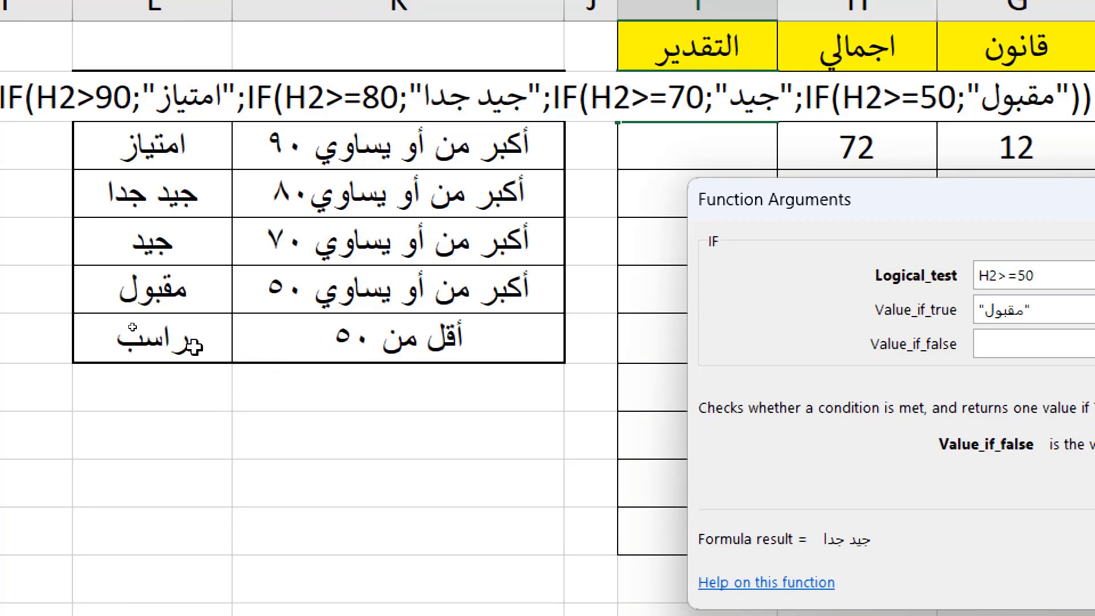
pyautogui.click(127, 345)
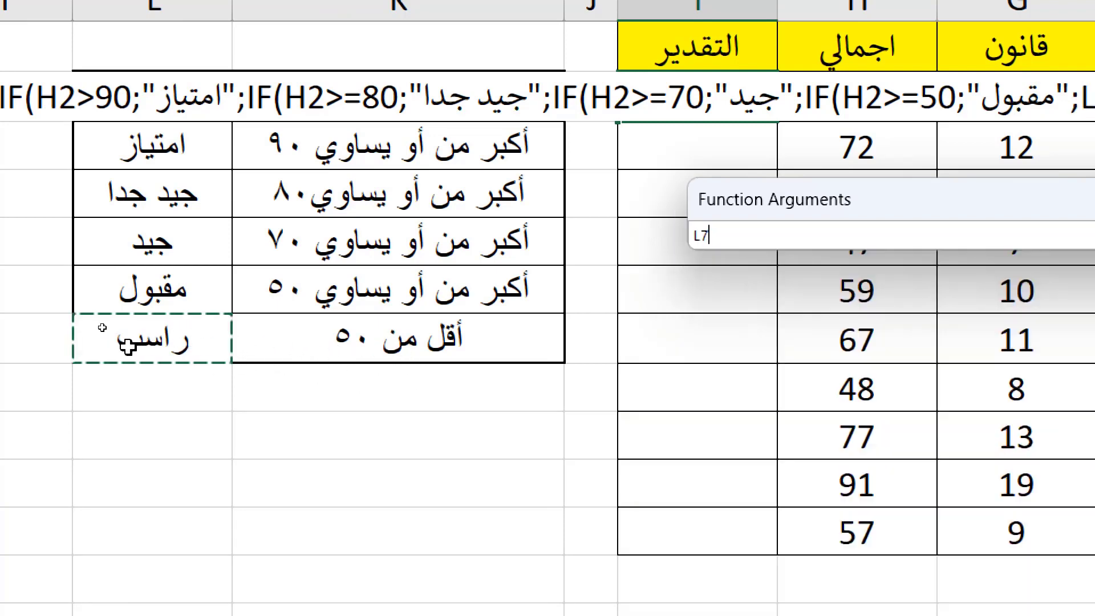
pyautogui.moveTo(127, 345); pyautogui.dragTo(331, 353)
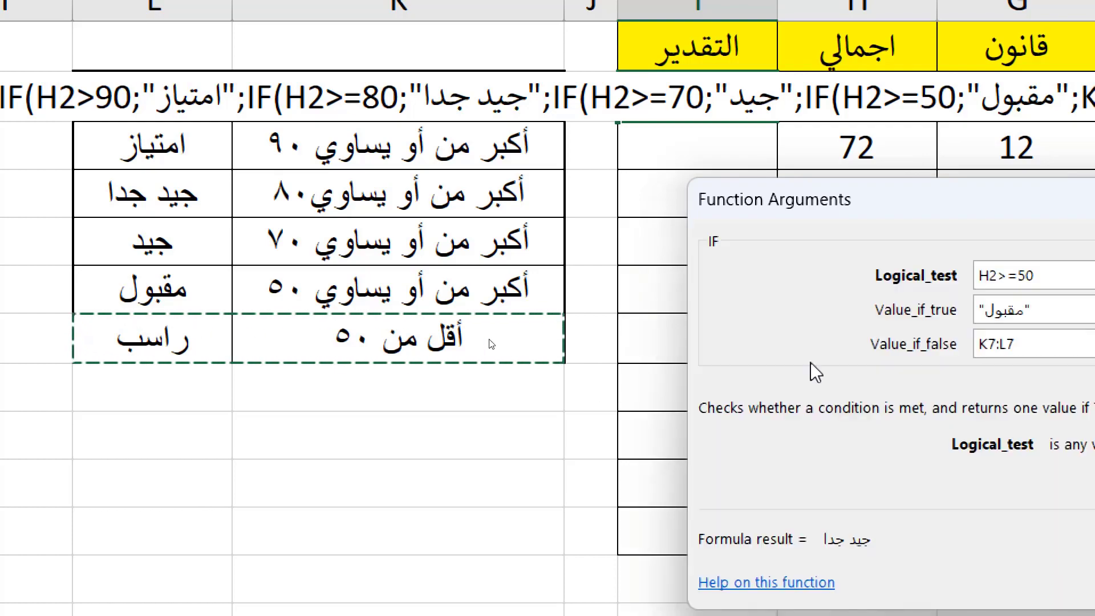
pyautogui.press('BackSpace')
pyautogui.press('BackSpace')
pyautogui.press('BackSpace')
pyautogui.press('BackSpace')
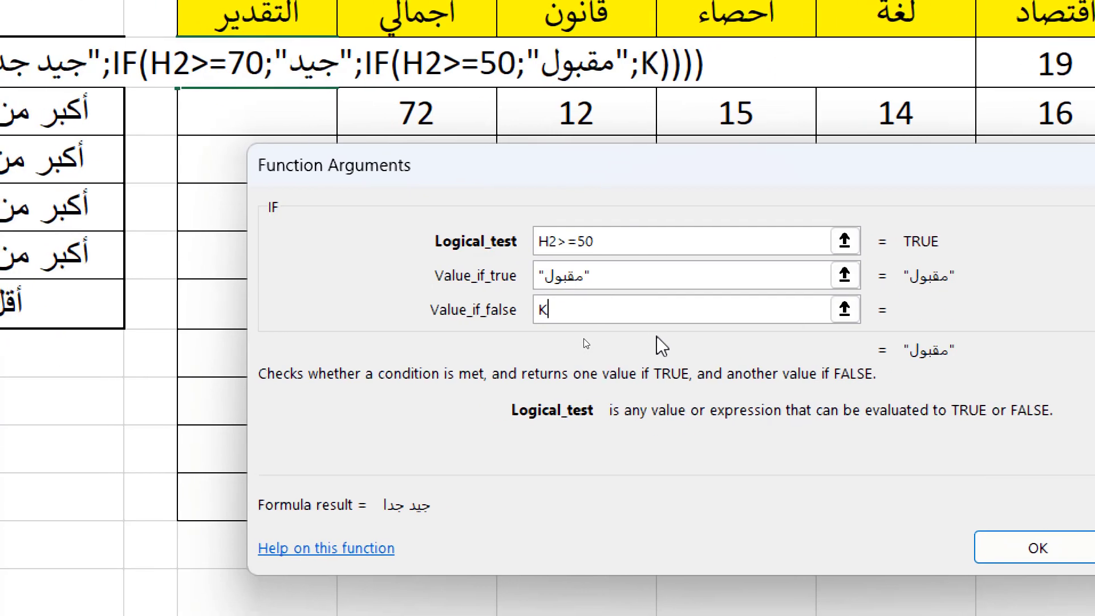
pyautogui.press('BackSpace')
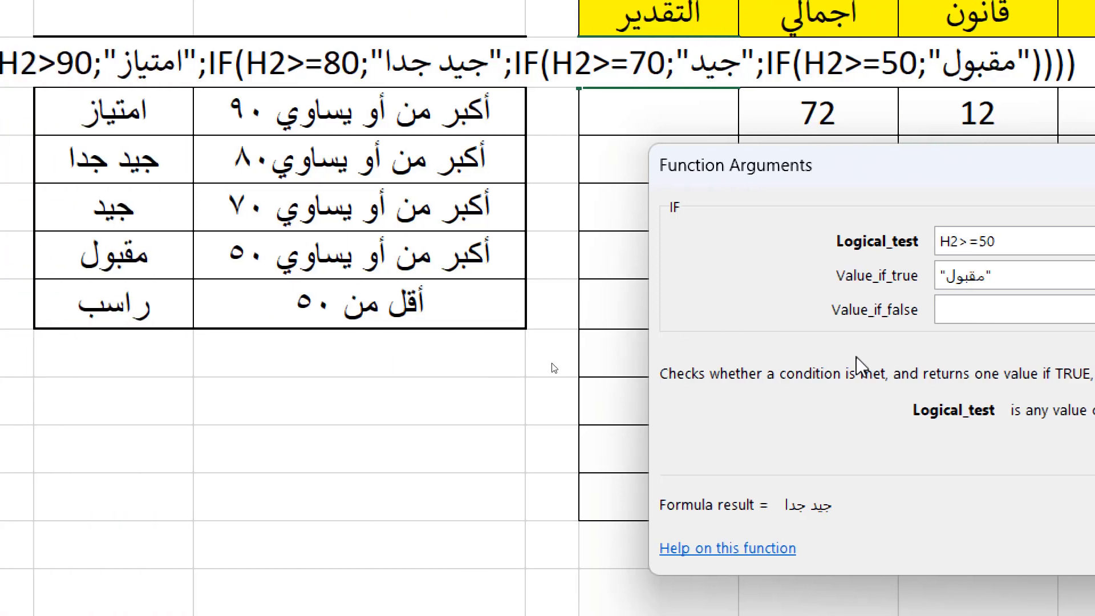
pyautogui.write('راسب')
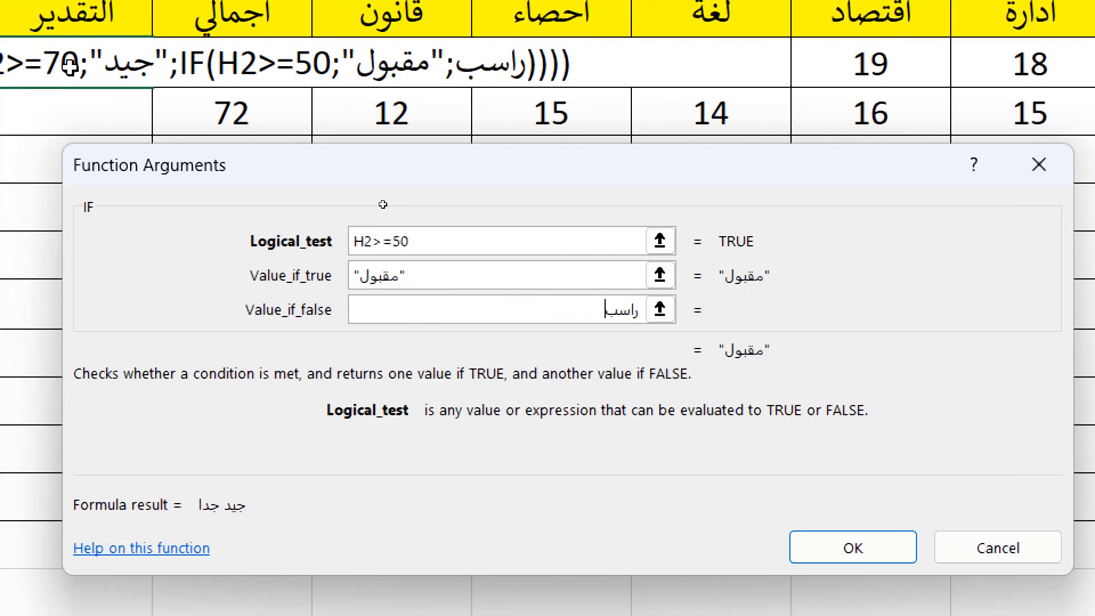
pyautogui.click(839, 549)
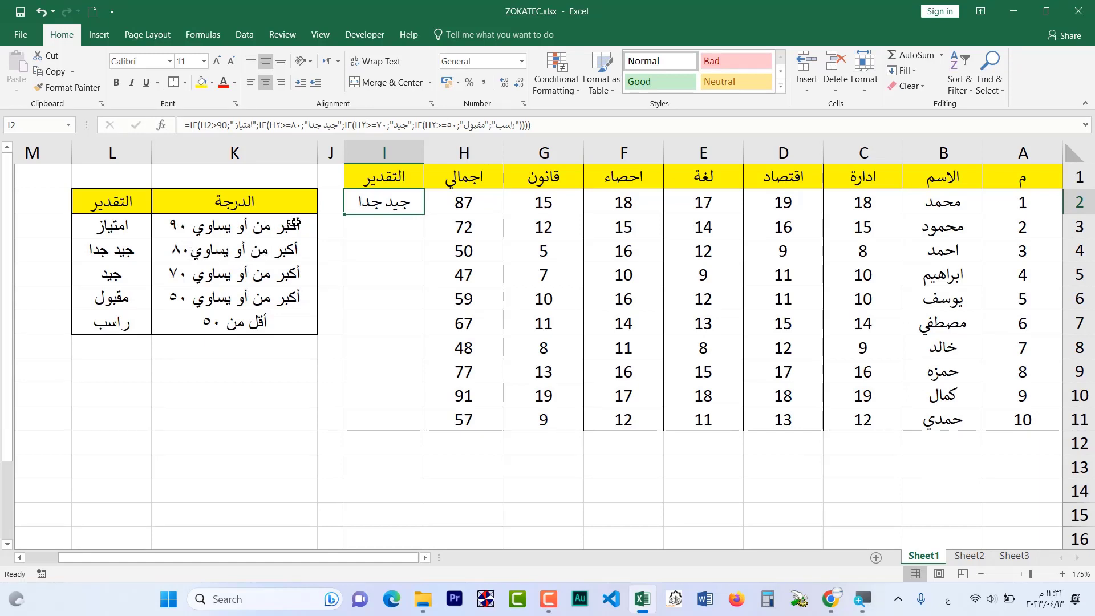
# Step: Fill the I2 grade formula down to I11
pyautogui.doubleClick(343, 214)
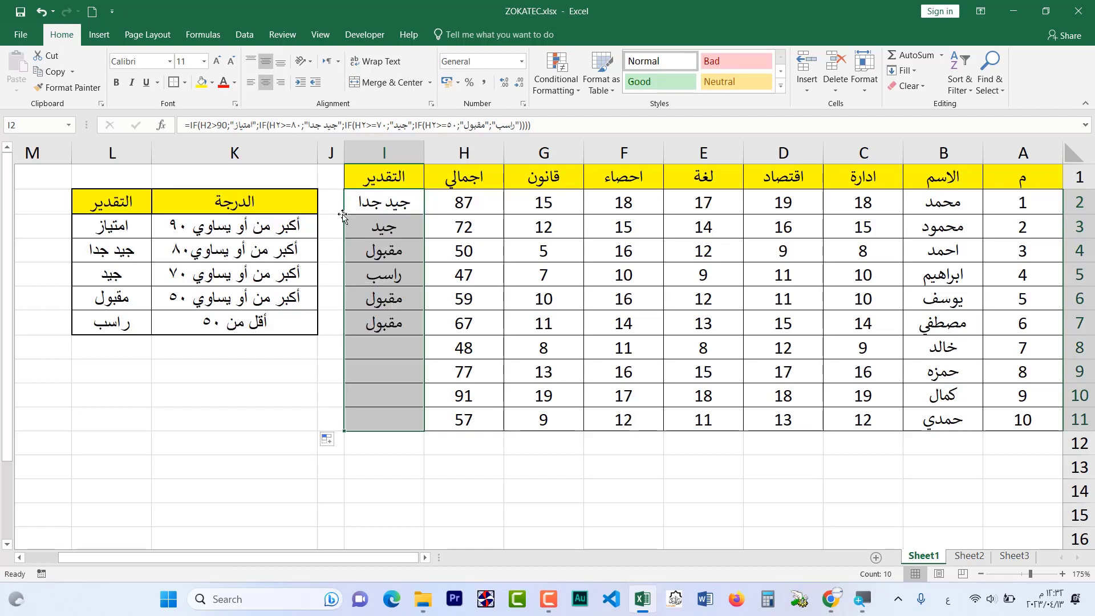
pyautogui.click(453, 224)
pyautogui.click(406, 228)
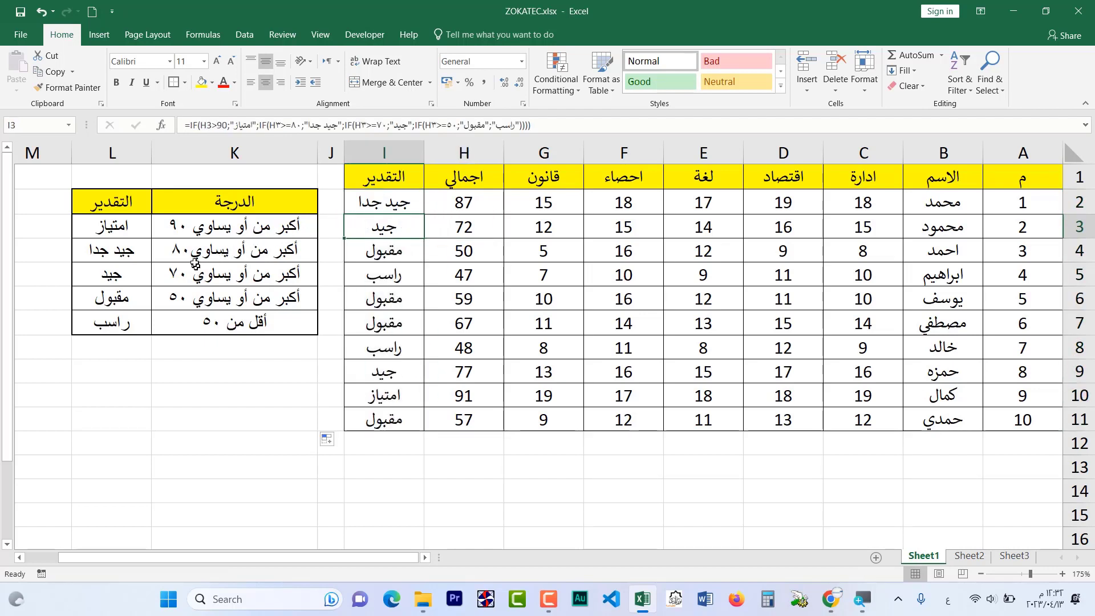
# Step: Spot-check totals against grades, such as امتياز for 91 and راسب for 47
pyautogui.click(472, 277)
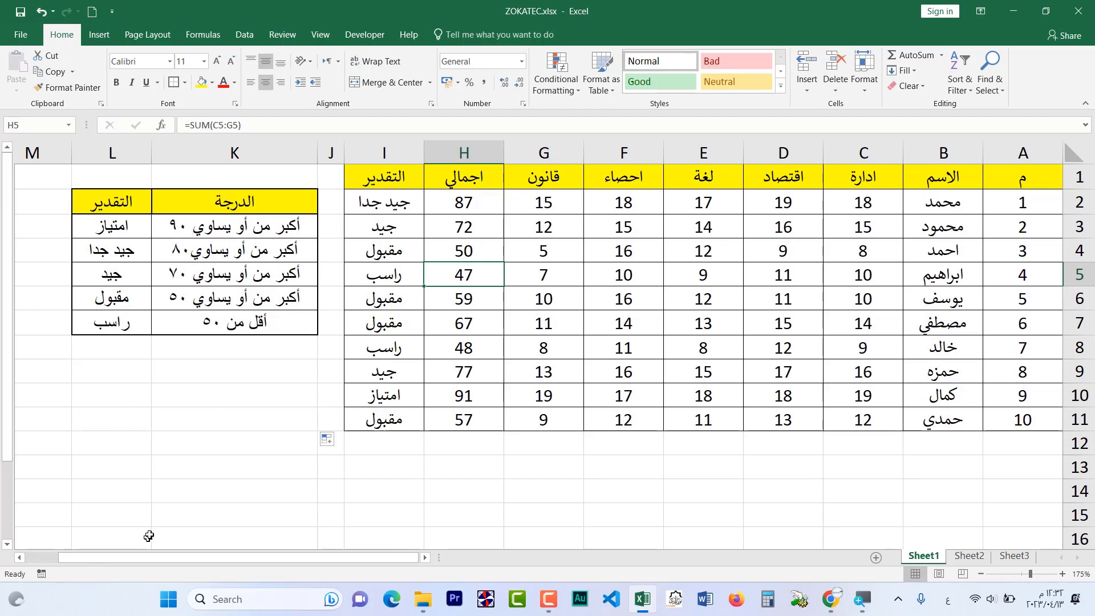
pyautogui.click(386, 280)
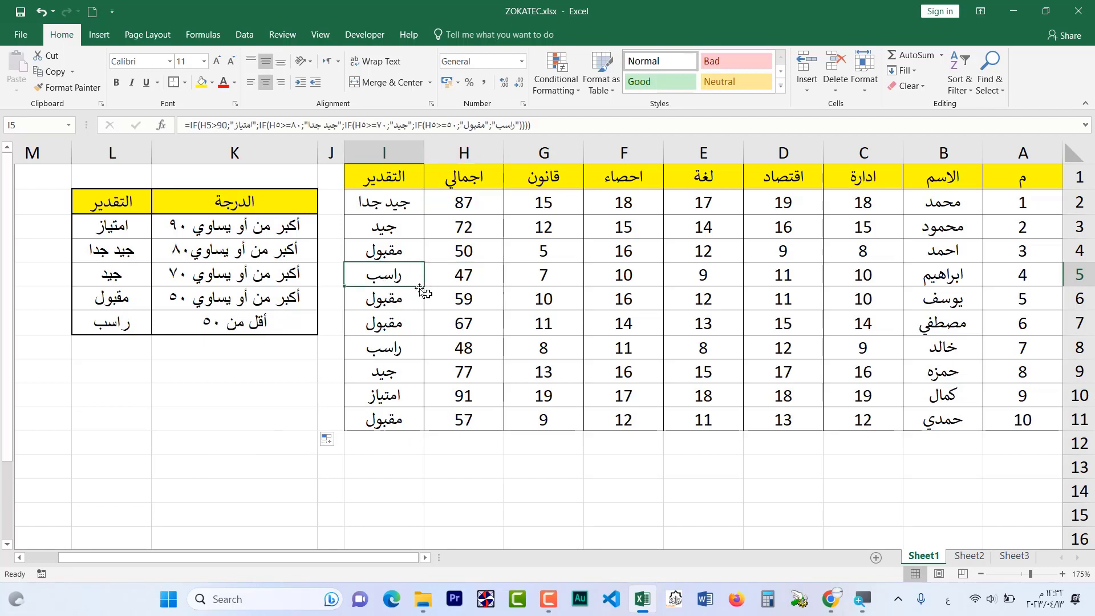
pyautogui.click(431, 300)
pyautogui.click(388, 314)
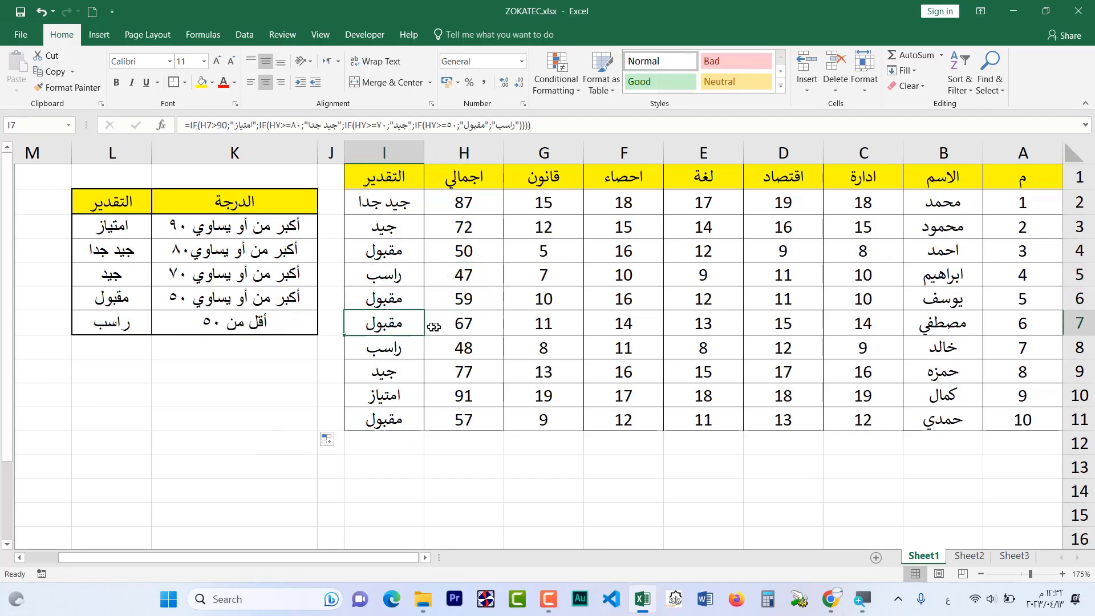
pyautogui.click(445, 350)
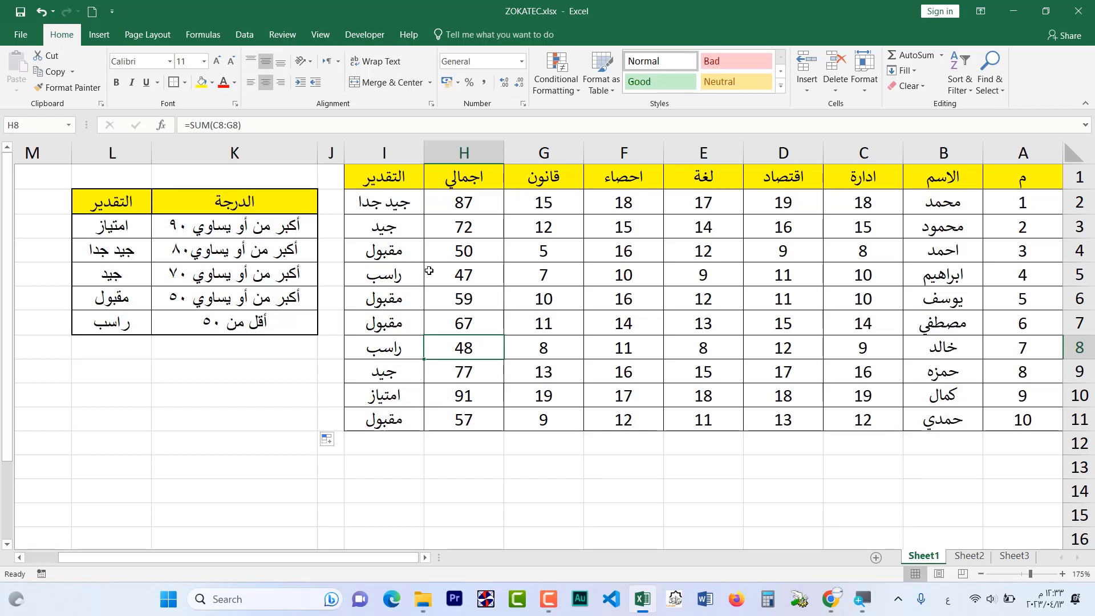
pyautogui.click(410, 211)
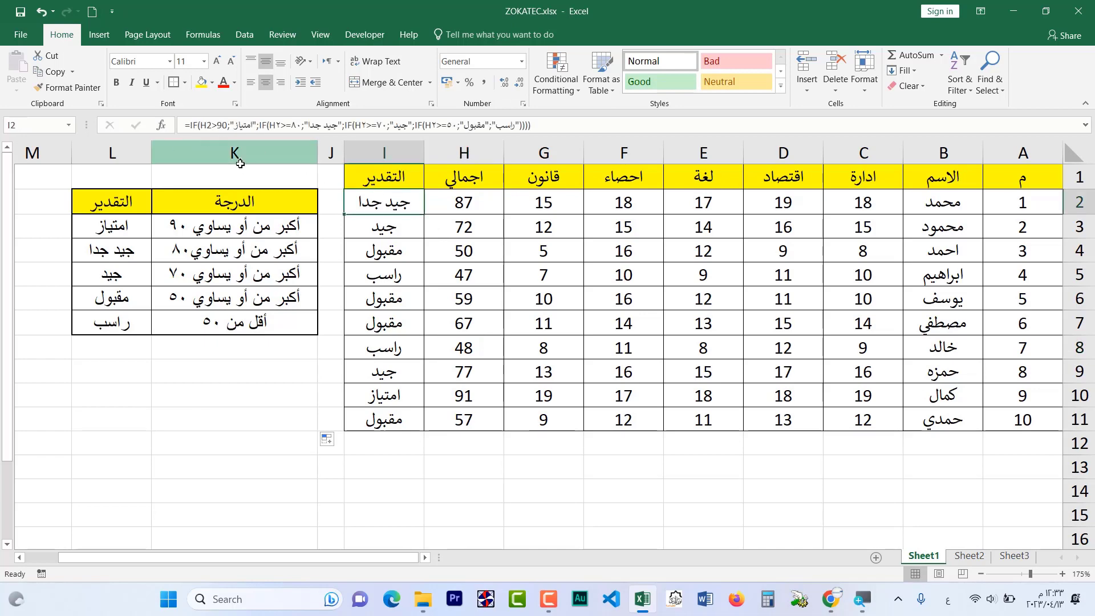